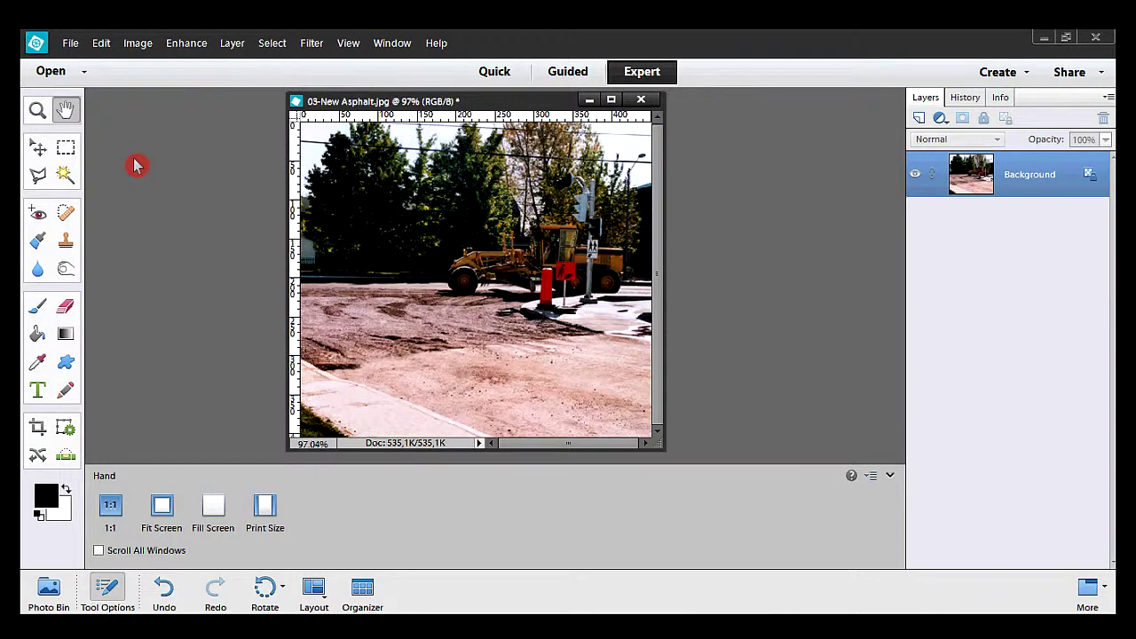
# Zoom to 300% on the overhead wires above the trees at the top right
pyautogui.click(38, 110)
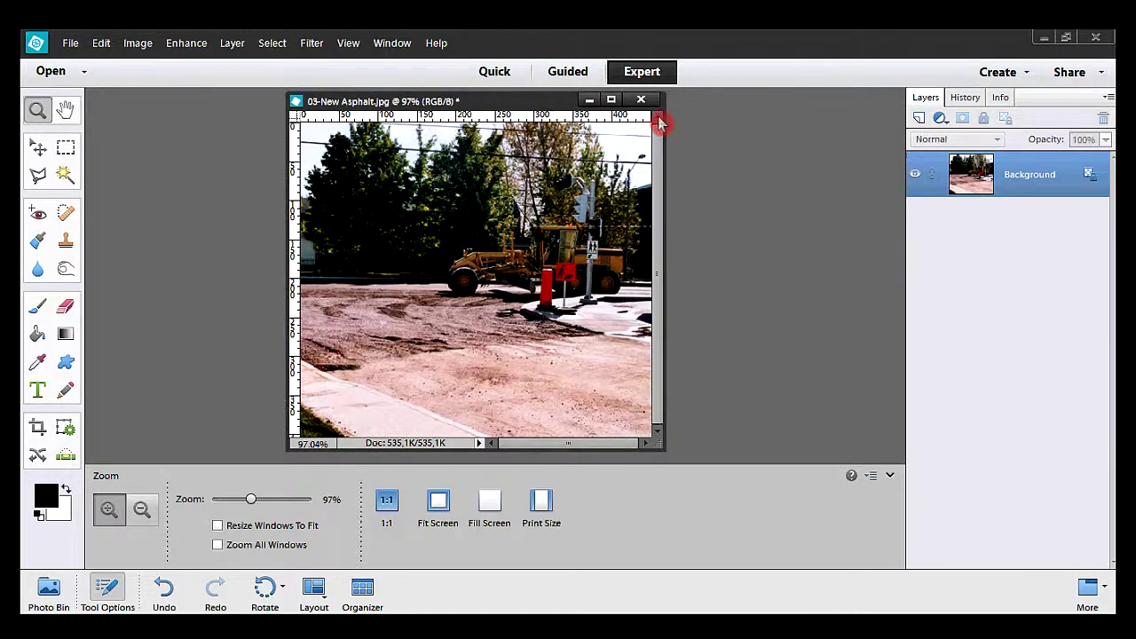
pyautogui.click(660, 122)
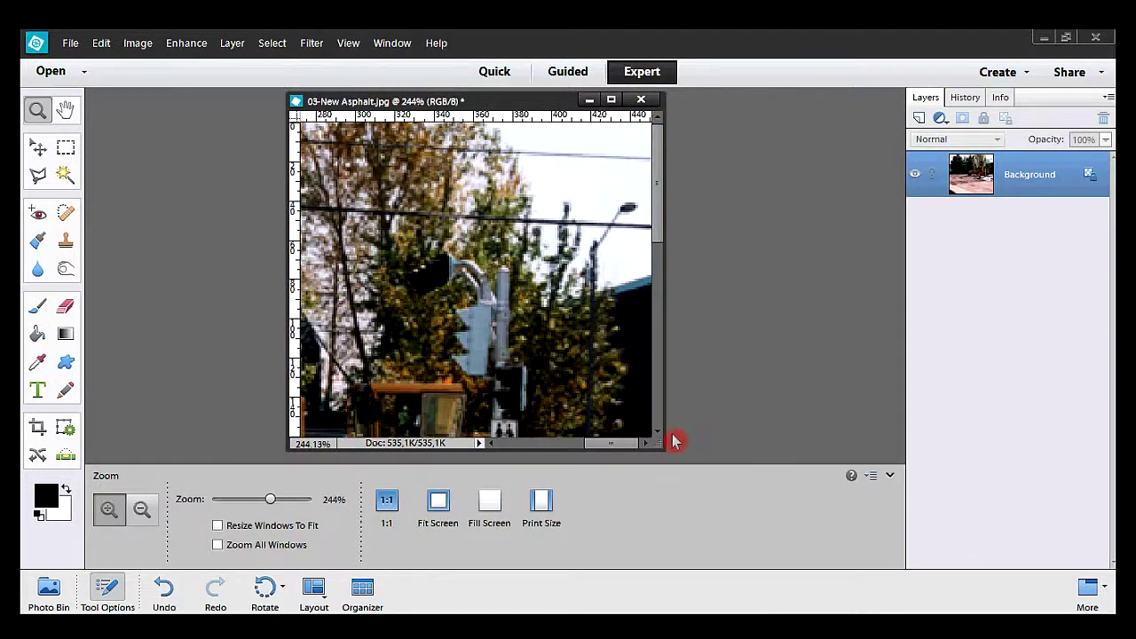
pyautogui.moveTo(661, 451); pyautogui.dragTo(797, 458)
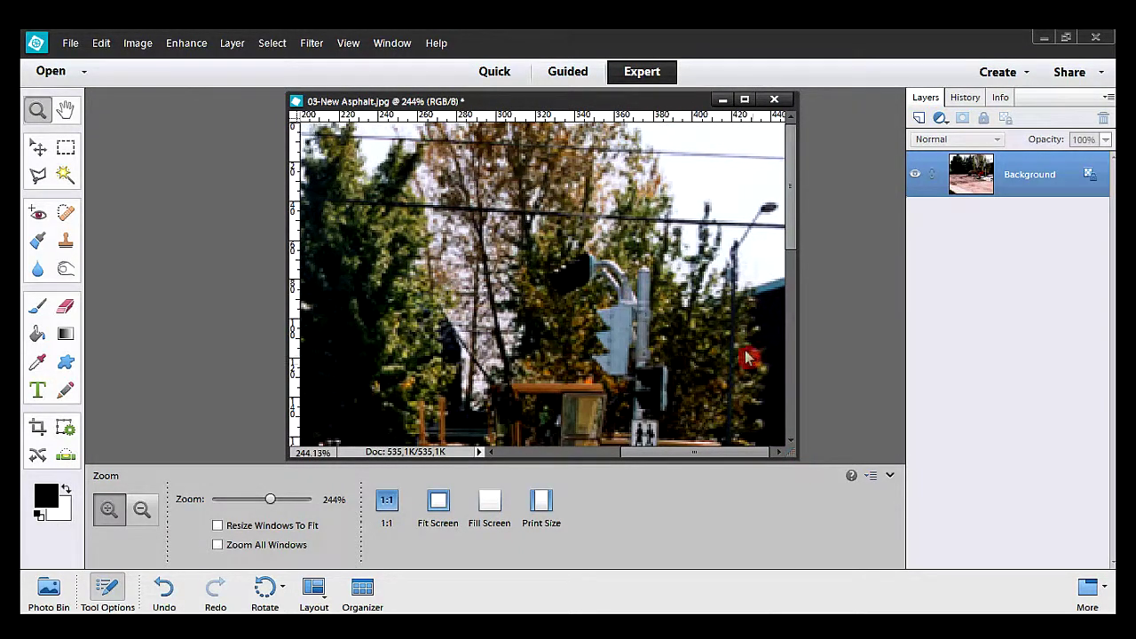
pyautogui.click(614, 202)
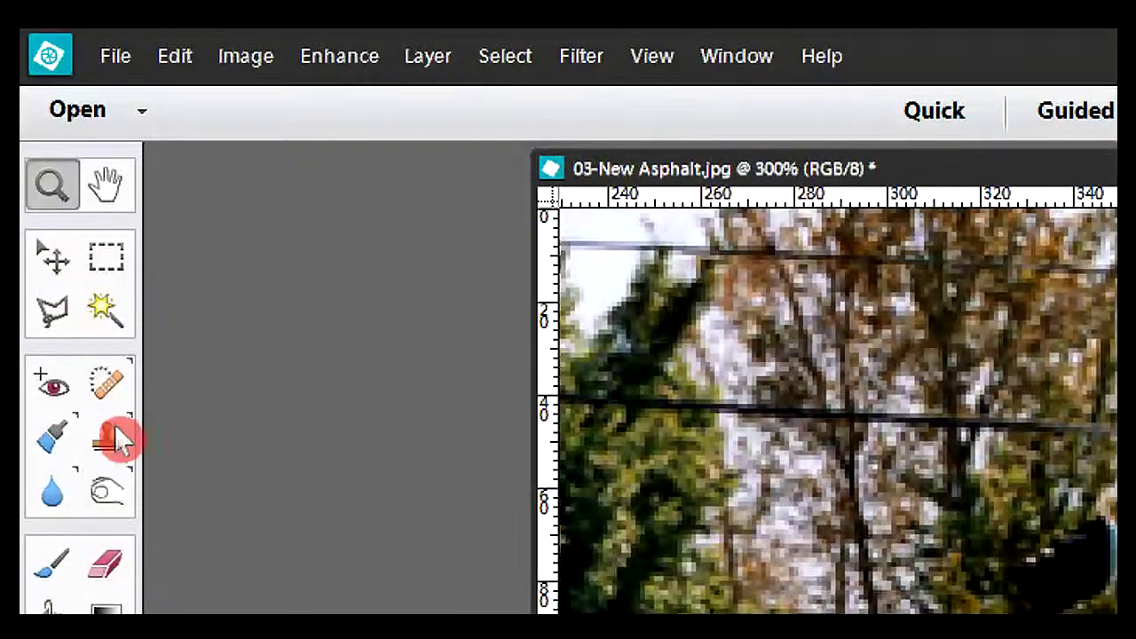
# Clone sky over a short wire segment, then zoom to 400% on the wires near the street lamp
pyautogui.click(108, 435)
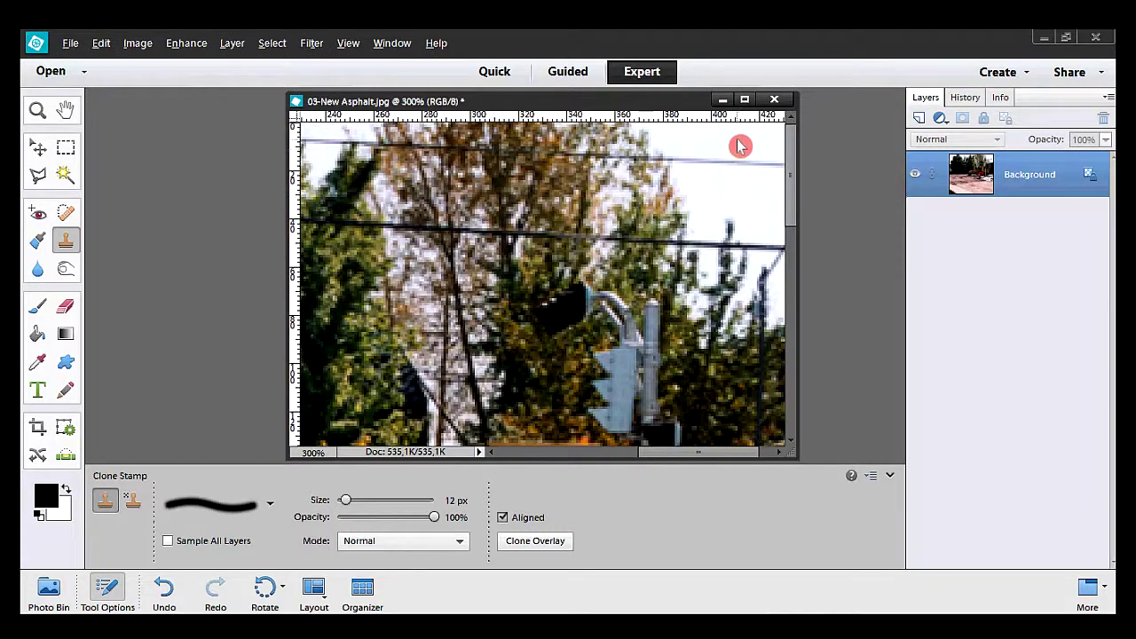
pyautogui.moveTo(735, 166)
pyautogui.mouseDown()
pyautogui.moveTo(685, 165)
pyautogui.moveTo(771, 168)
pyautogui.mouseUp()
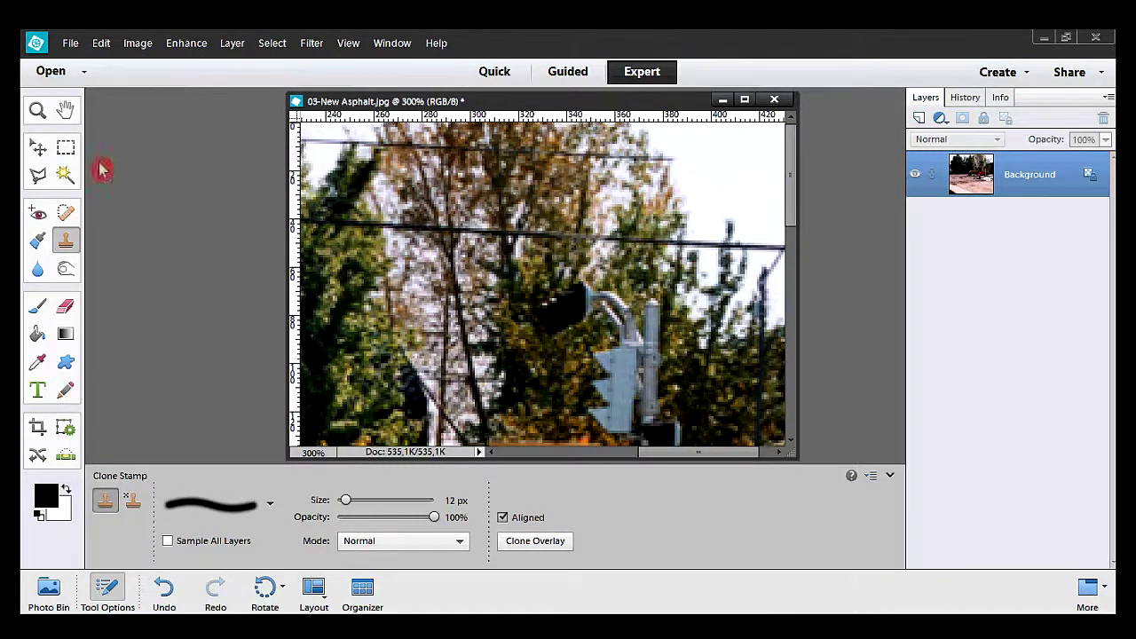
pyautogui.click(37, 109)
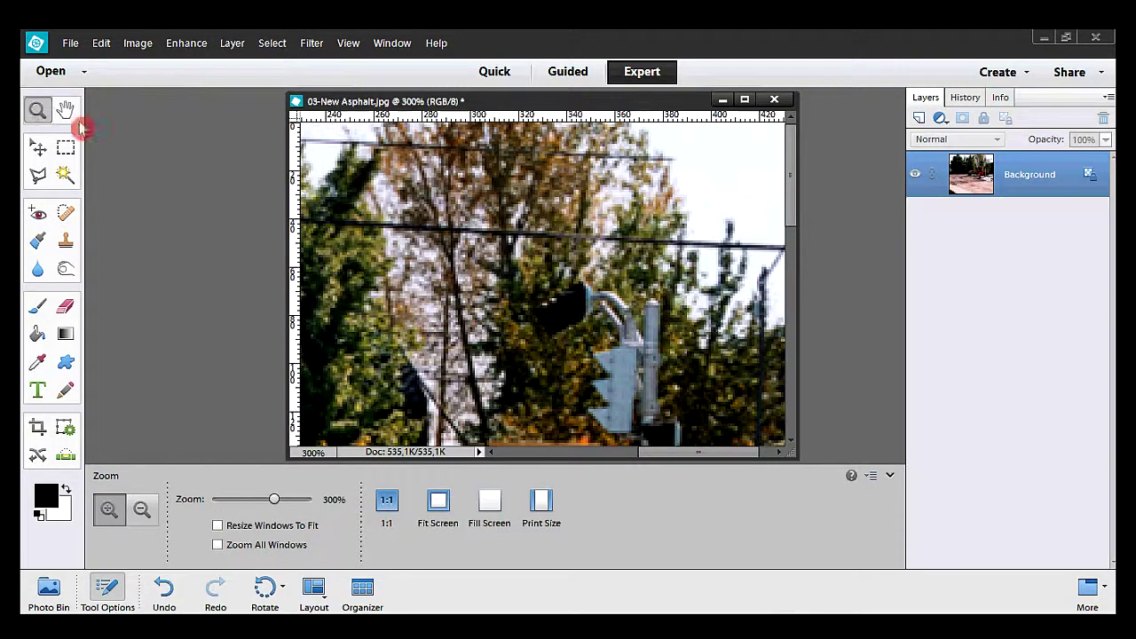
pyautogui.click(621, 226)
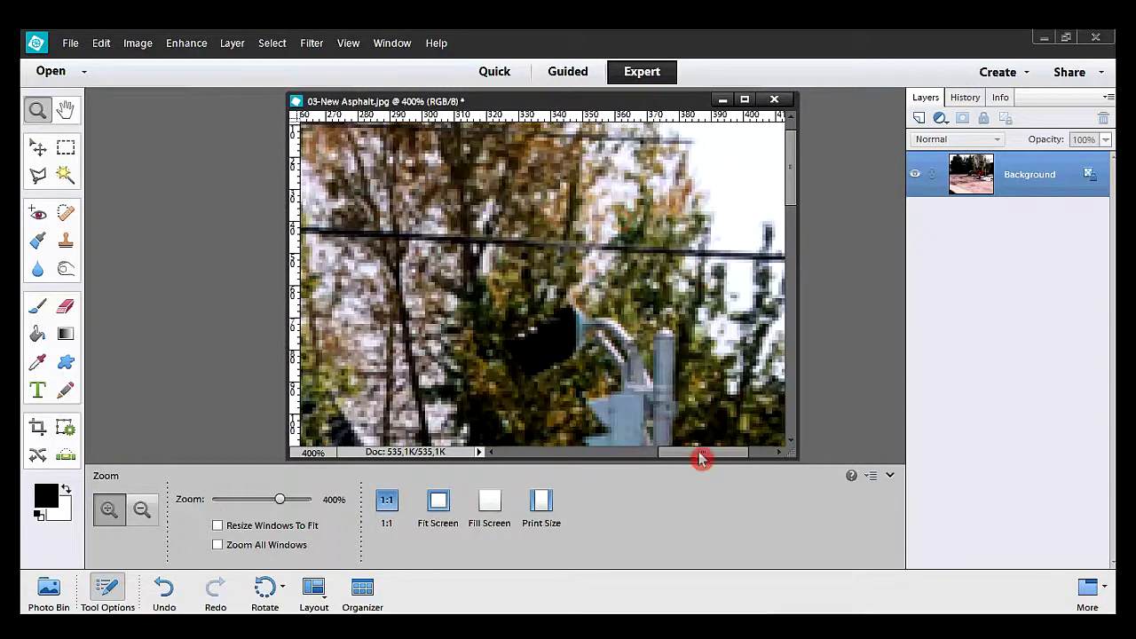
pyautogui.moveTo(702, 452); pyautogui.dragTo(725, 453)
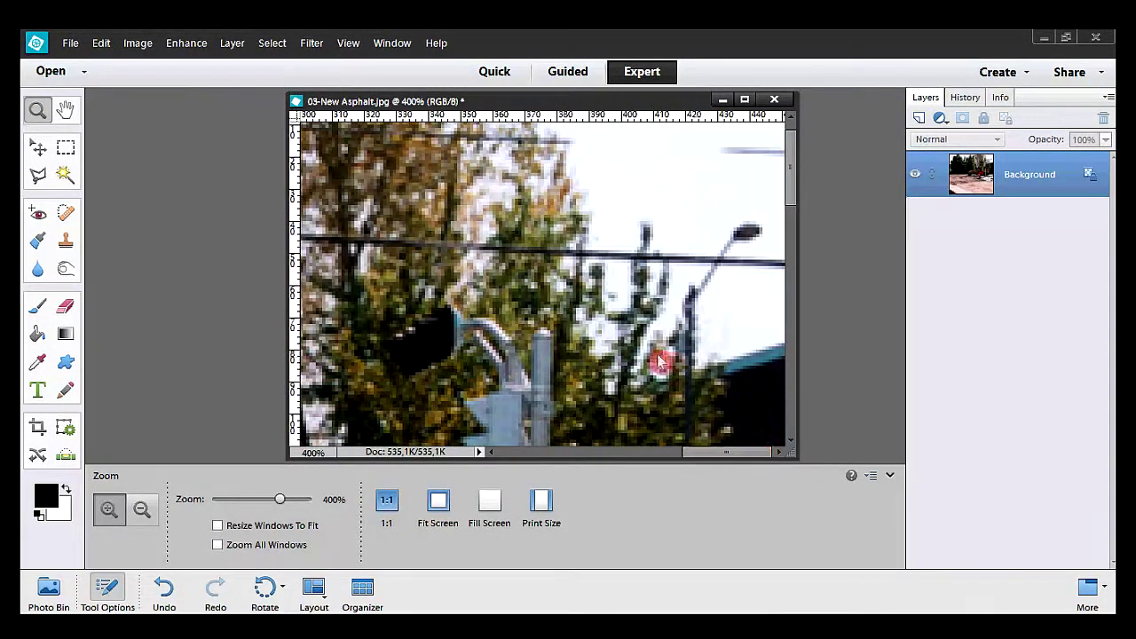
pyautogui.click(67, 240)
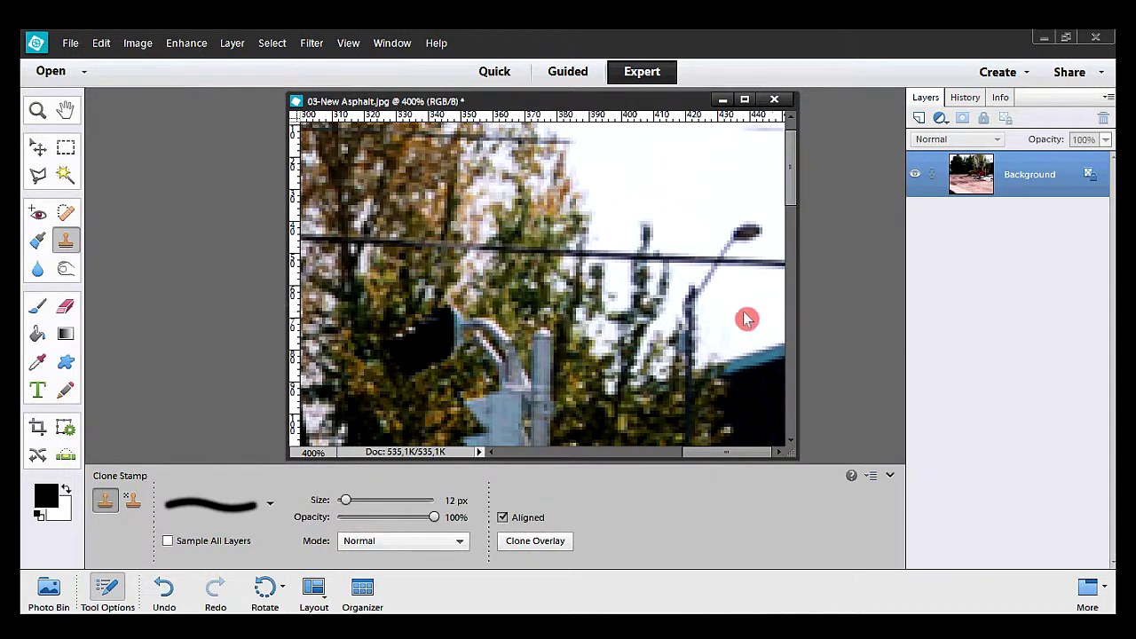
# Sample clean sky and paint out the wire right of the lamp post and across the branches
pyautogui.moveTo(750, 270)
pyautogui.mouseDown()
pyautogui.moveTo(781, 269)
pyautogui.moveTo(734, 275)
pyautogui.mouseUp()
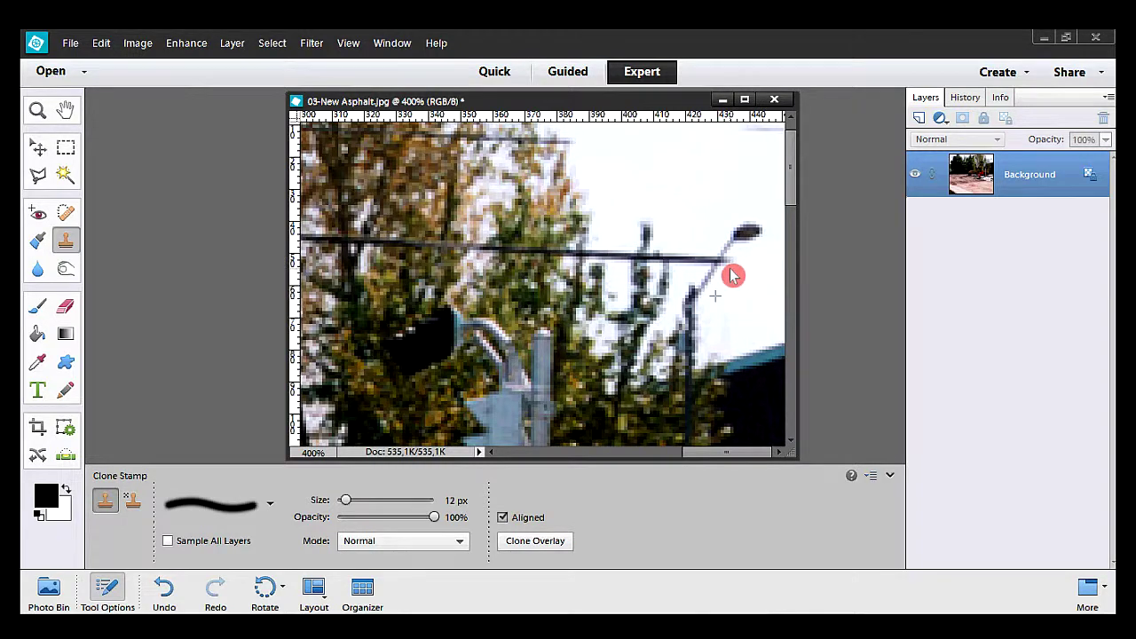
pyautogui.keyDown('alt'); pyautogui.click(702, 220); pyautogui.keyUp('alt')
pyautogui.click(693, 267)
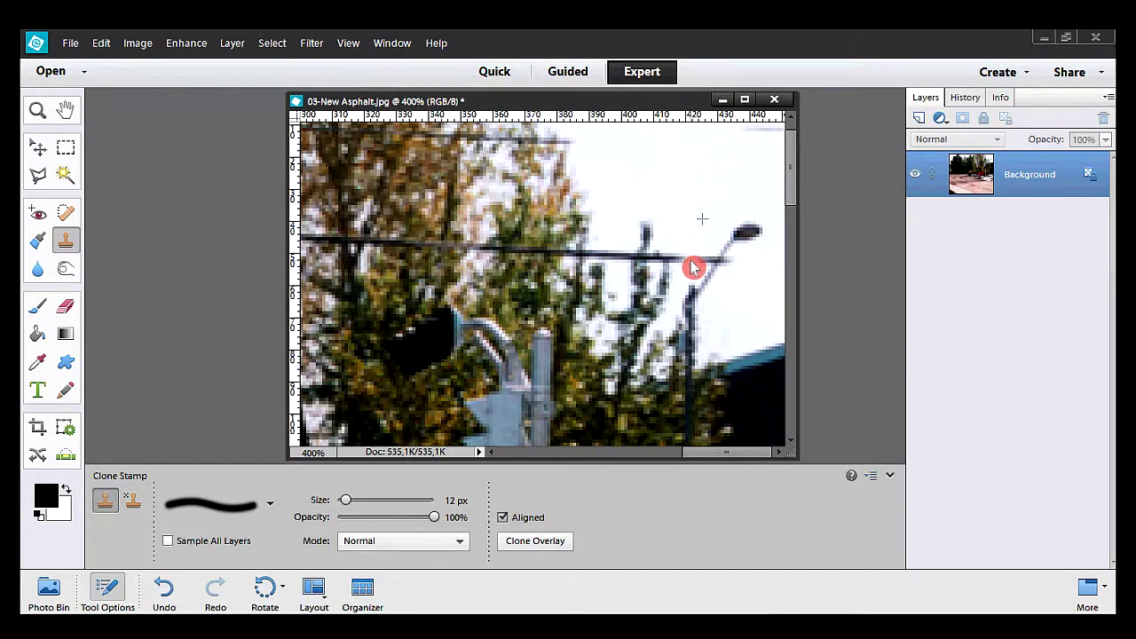
pyautogui.moveTo(693, 267)
pyautogui.mouseDown()
pyautogui.moveTo(684, 261)
pyautogui.moveTo(707, 256)
pyautogui.moveTo(695, 256)
pyautogui.mouseUp()
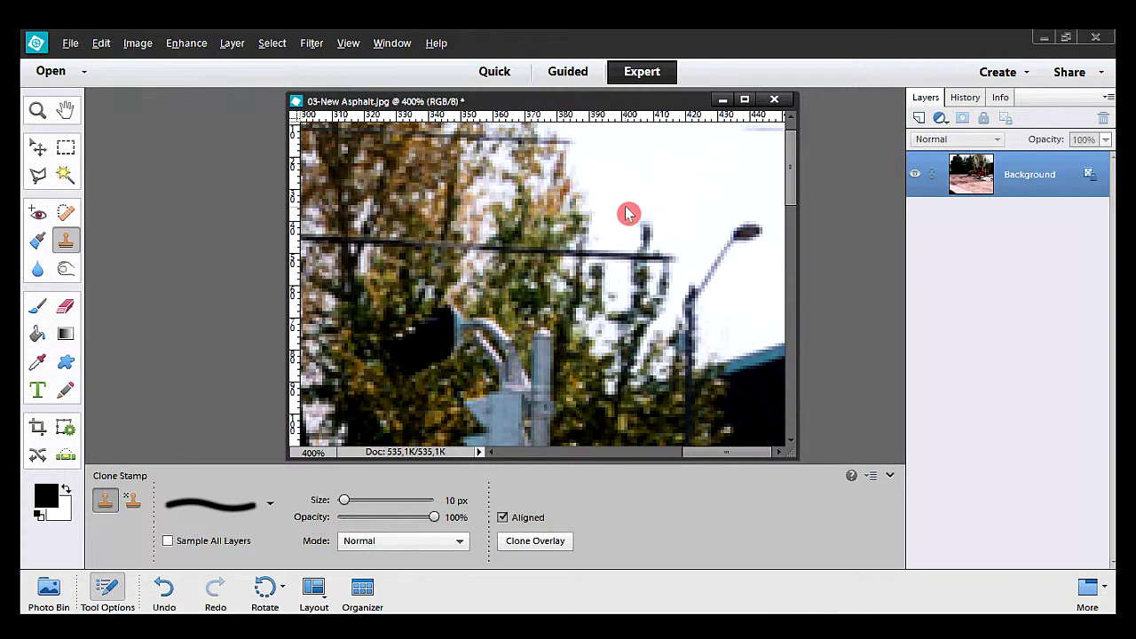
pyautogui.moveTo(613, 252); pyautogui.dragTo(623, 258)
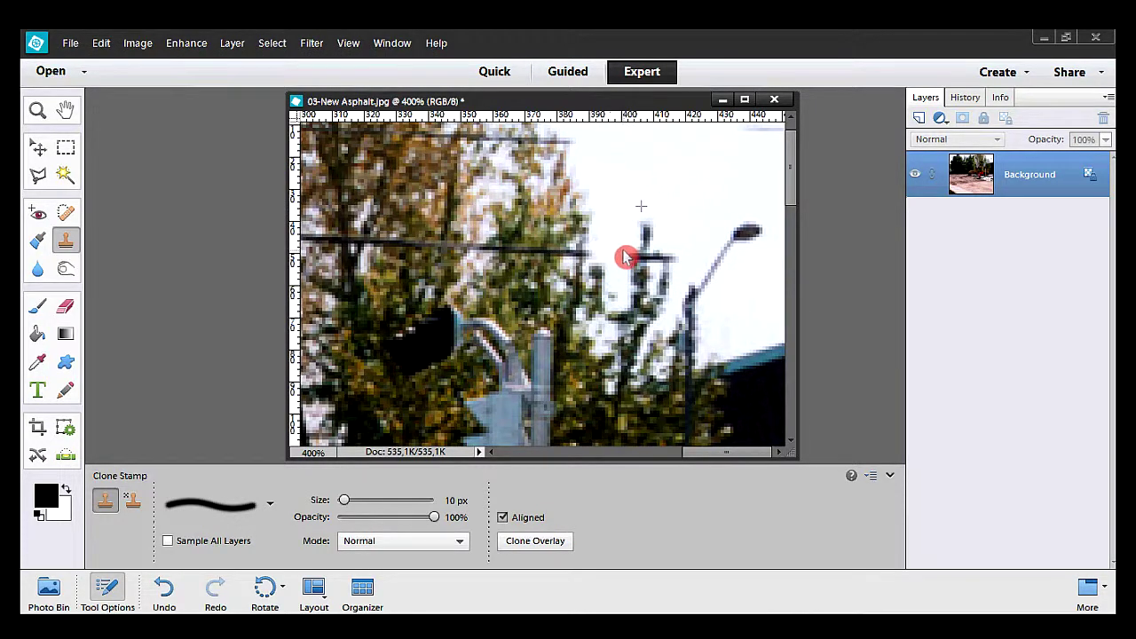
pyautogui.moveTo(626, 258); pyautogui.dragTo(673, 260)
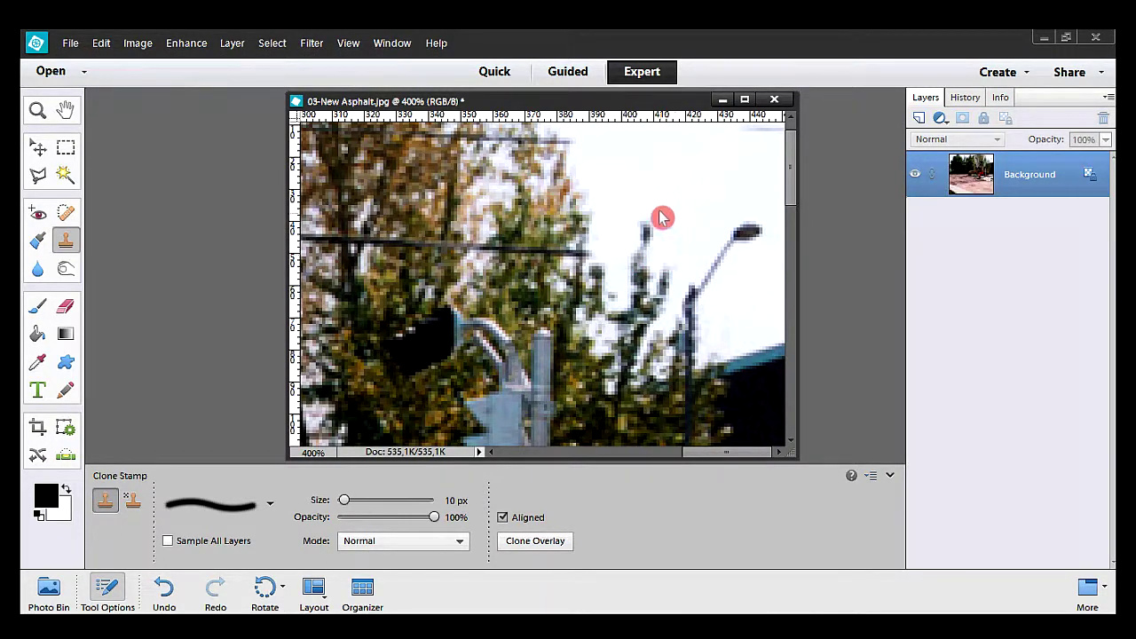
pyautogui.moveTo(675, 260)
pyautogui.mouseDown()
pyautogui.moveTo(651, 457)
pyautogui.moveTo(701, 459)
pyautogui.mouseUp()
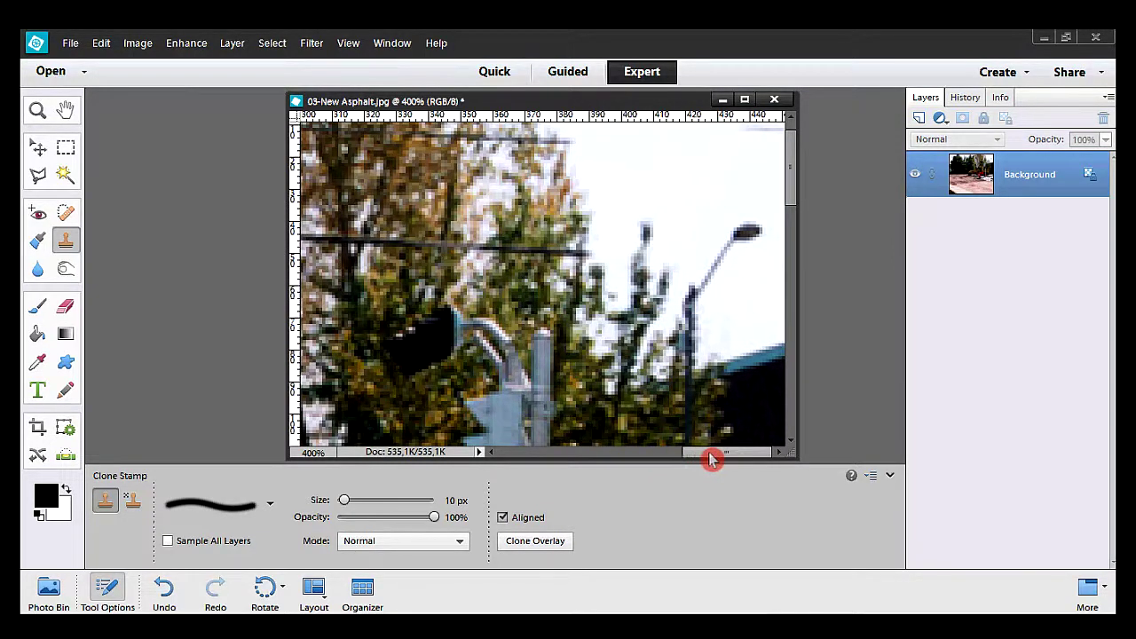
# Clone tree texture over the right stretch of wire through the autumn treetops
pyautogui.moveTo(701, 459); pyautogui.dragTo(666, 459)
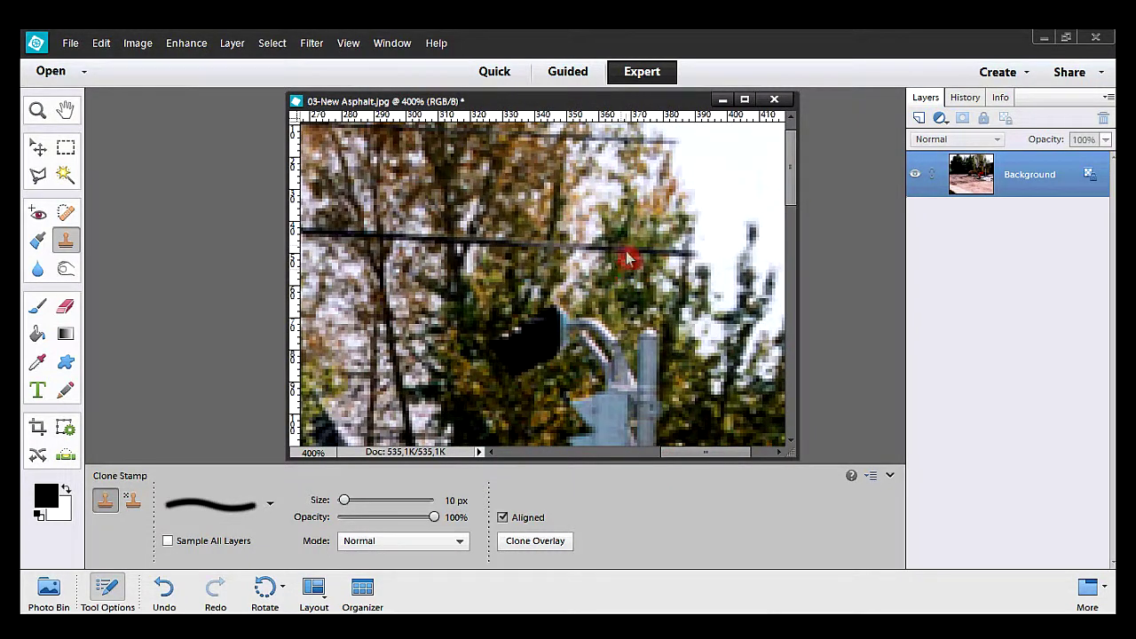
pyautogui.moveTo(623, 253); pyautogui.dragTo(686, 259)
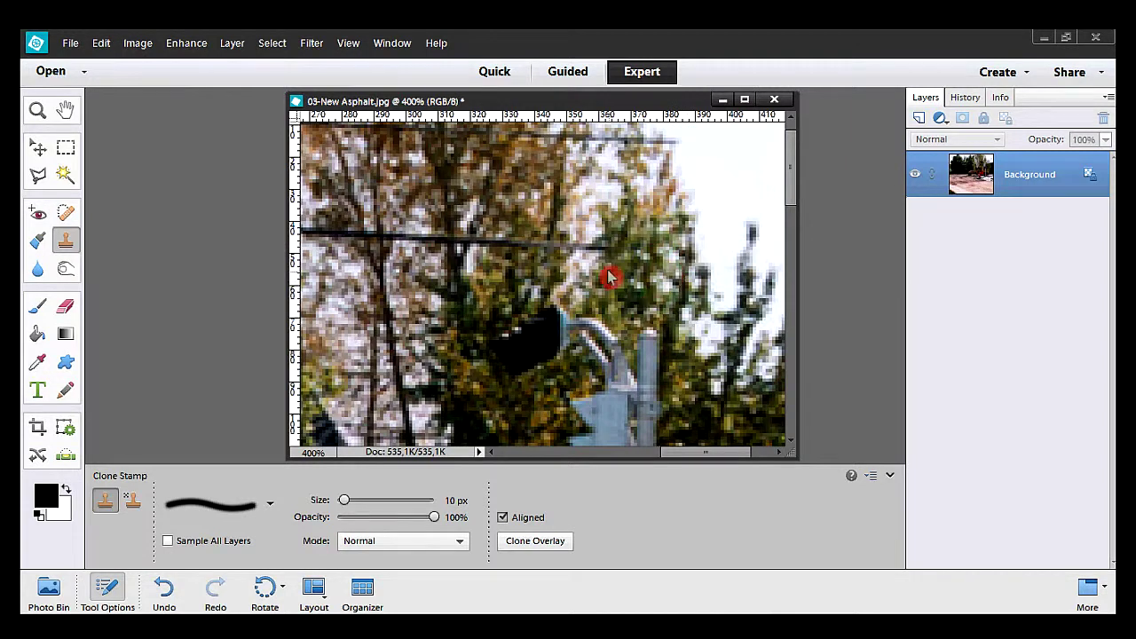
pyautogui.moveTo(590, 254); pyautogui.dragTo(556, 268)
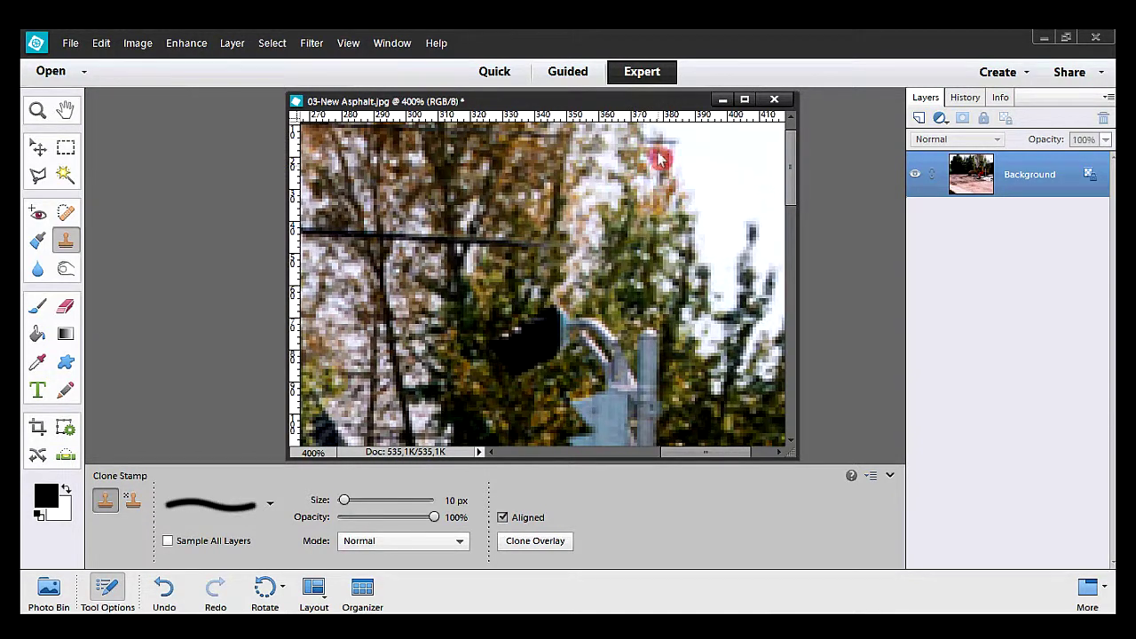
pyautogui.moveTo(663, 145)
pyautogui.mouseDown()
pyautogui.moveTo(655, 151)
pyautogui.moveTo(666, 146)
pyautogui.mouseUp()
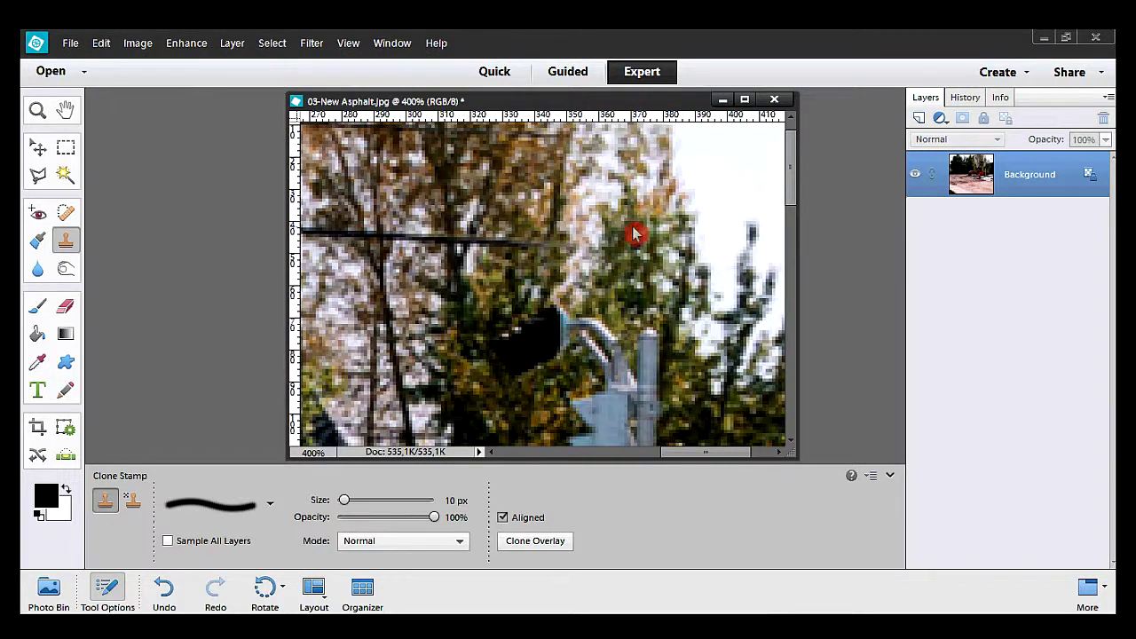
pyautogui.moveTo(636, 236); pyautogui.dragTo(562, 183)
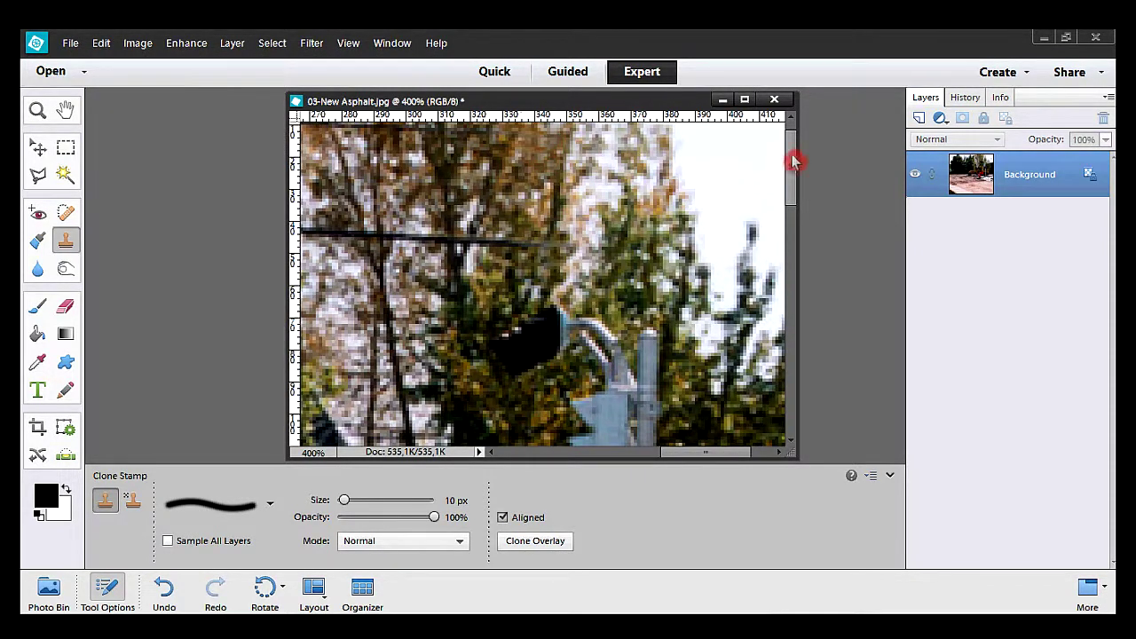
# Resample near the wire and paint out its further-left stretch among the branches
pyautogui.scroll(1, 790, 155)
pyautogui.moveTo(790, 155); pyautogui.dragTo(790, 151)
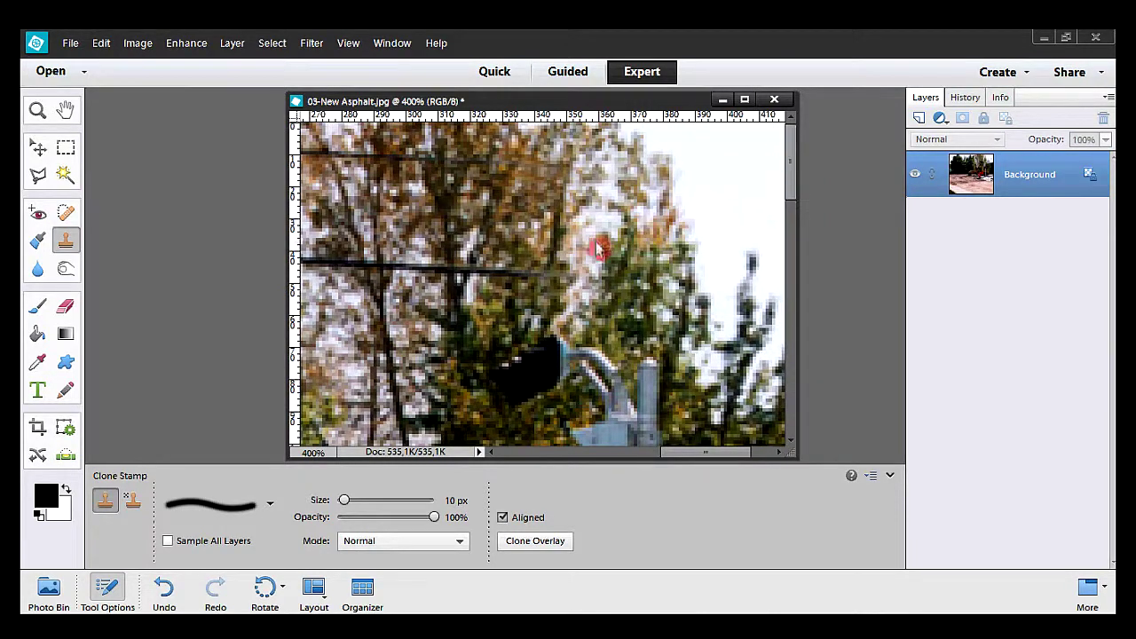
pyautogui.click(514, 275)
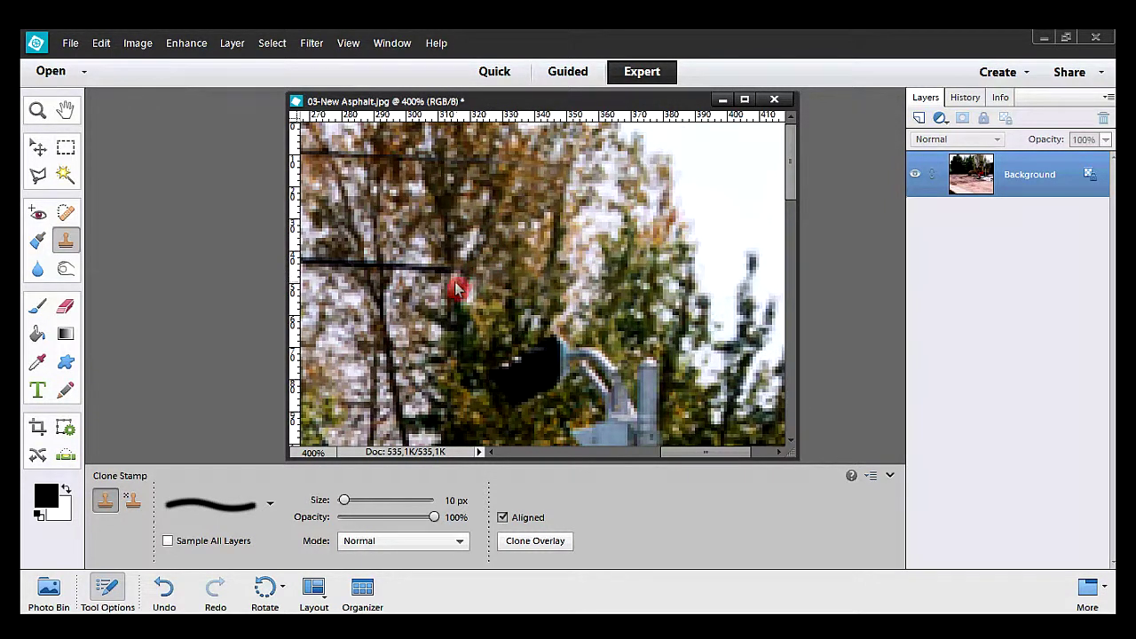
pyautogui.moveTo(449, 289)
pyautogui.mouseDown()
pyautogui.moveTo(406, 278)
pyautogui.moveTo(399, 294)
pyautogui.mouseUp()
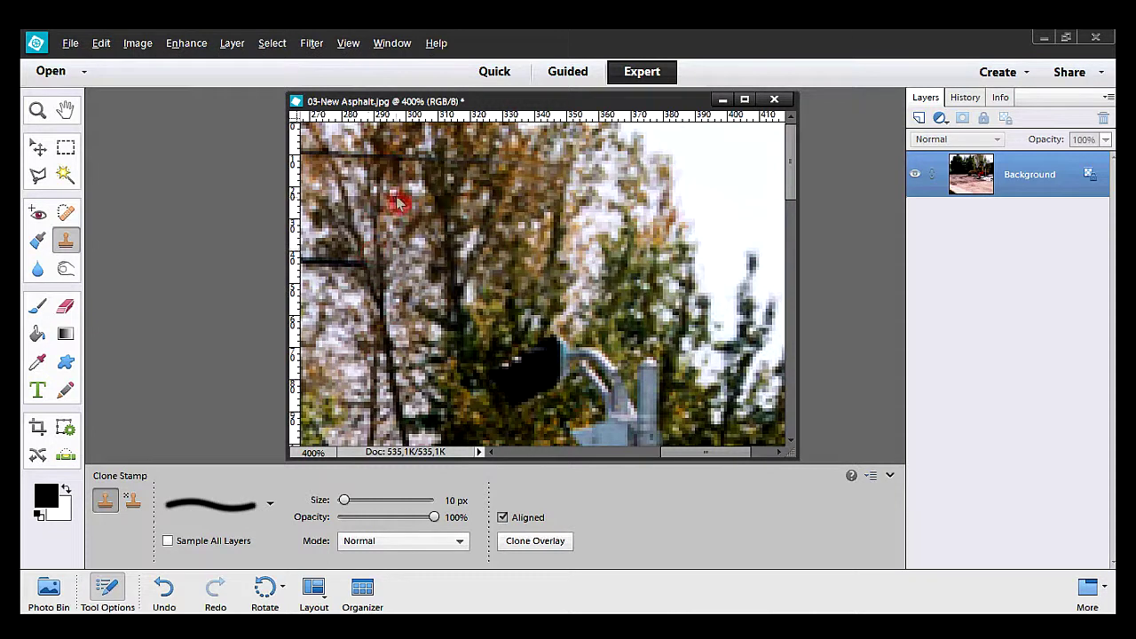
pyautogui.moveTo(413, 166); pyautogui.dragTo(457, 169)
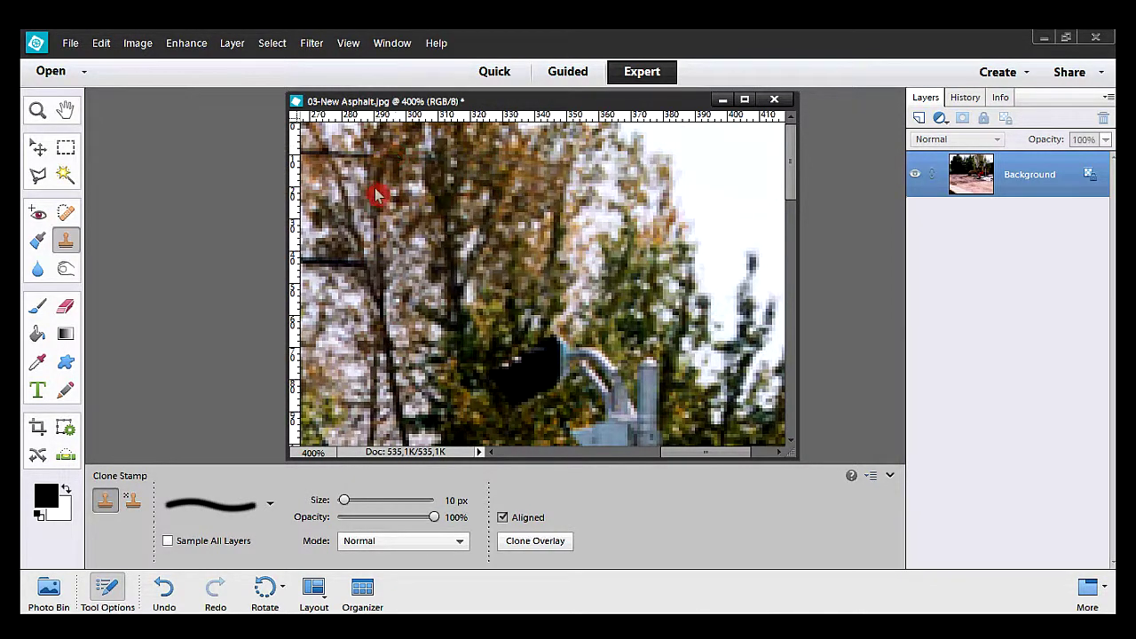
pyautogui.moveTo(353, 175); pyautogui.dragTo(384, 188)
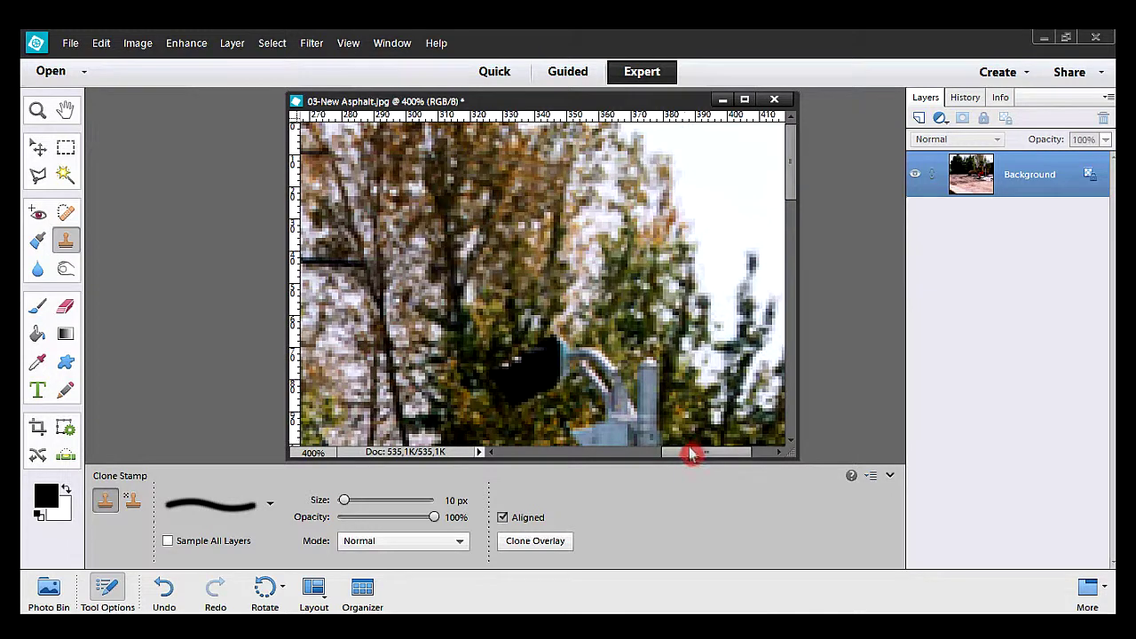
# Paint tree texture over the wire's right end along the dark treetop edge with a 10 px brush
pyautogui.moveTo(691, 455); pyautogui.dragTo(639, 441)
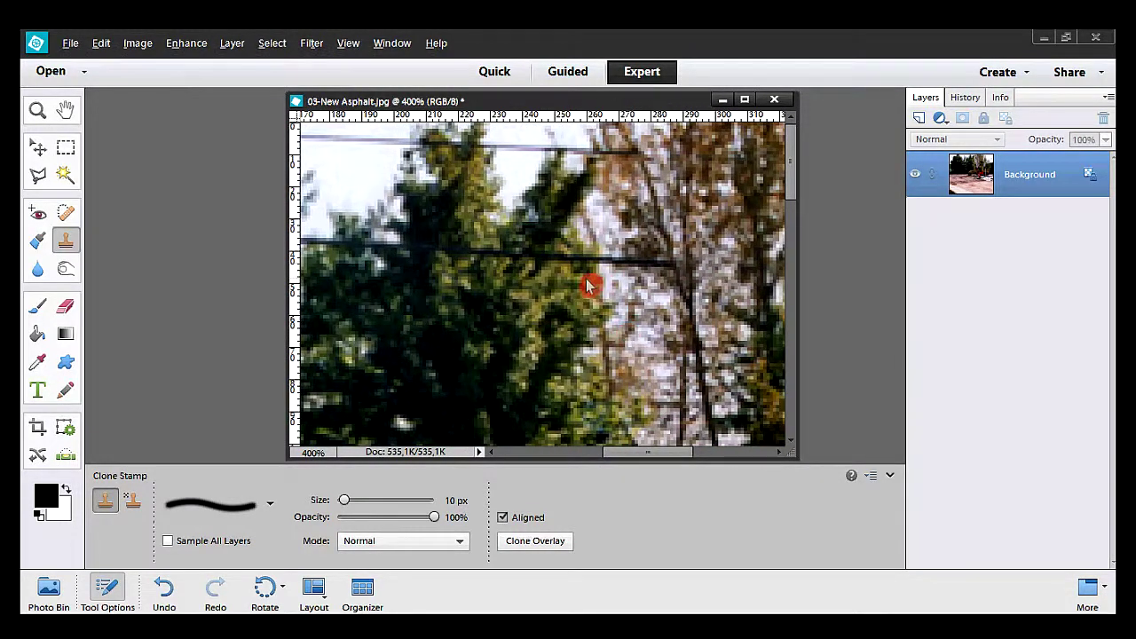
pyautogui.moveTo(591, 260); pyautogui.dragTo(497, 263)
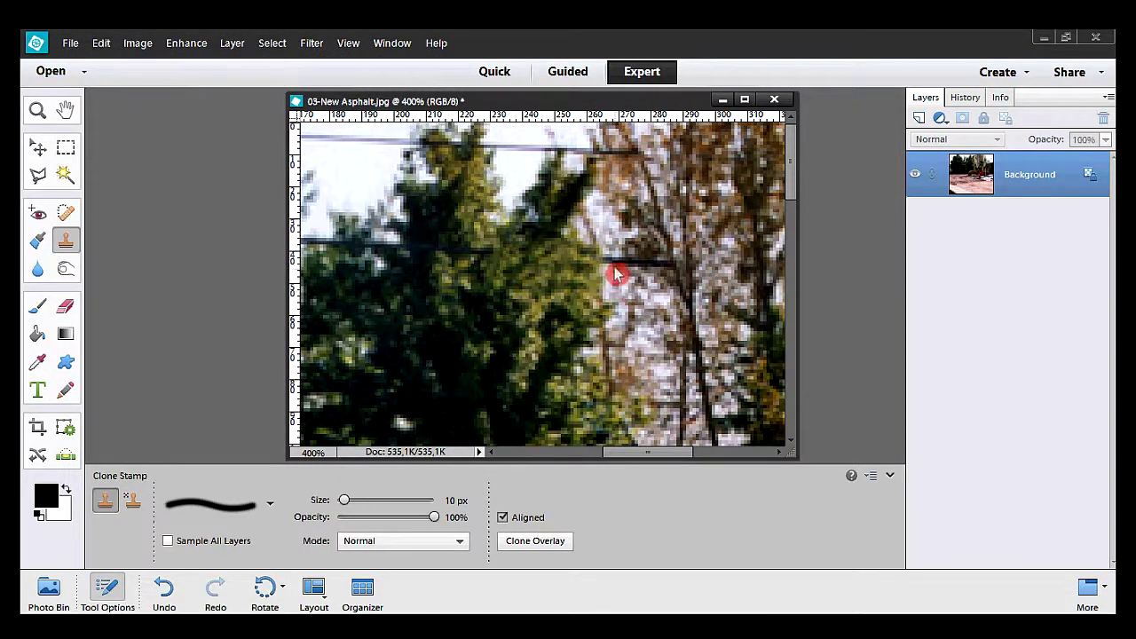
pyautogui.moveTo(612, 266); pyautogui.dragTo(626, 225)
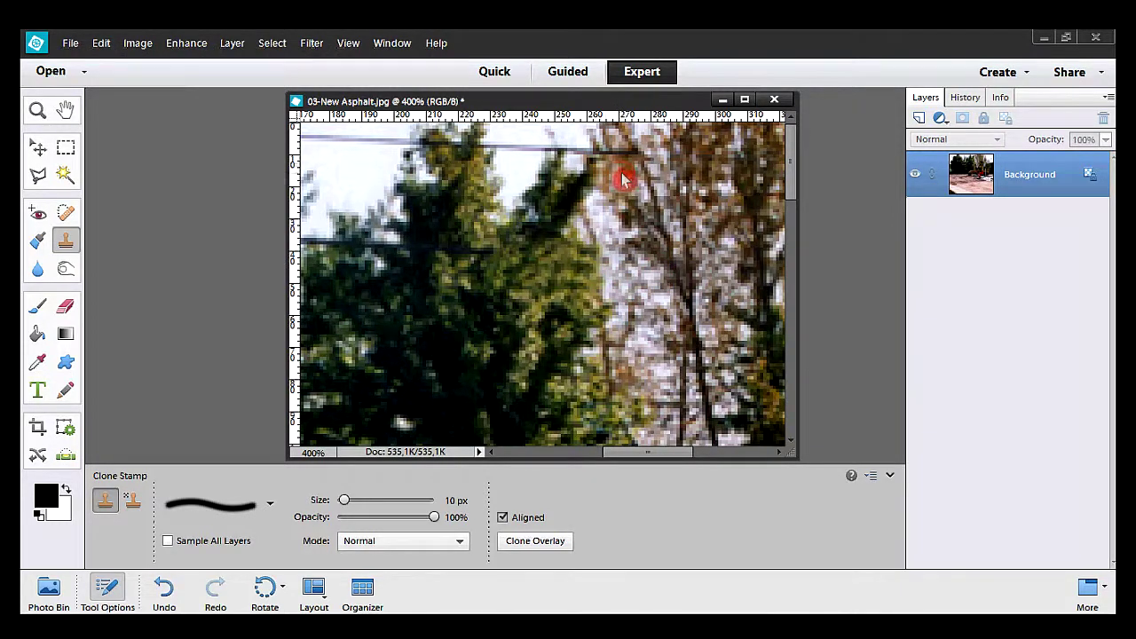
pyautogui.moveTo(621, 180)
pyautogui.mouseDown()
pyautogui.moveTo(588, 191)
pyautogui.moveTo(568, 138)
pyautogui.mouseUp()
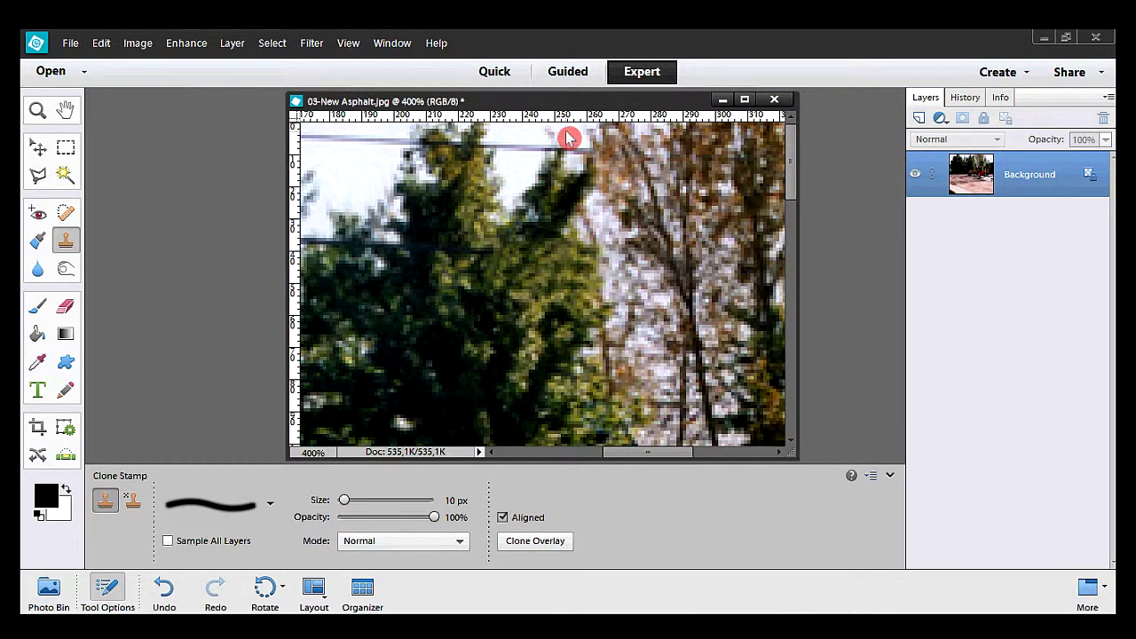
pyautogui.moveTo(568, 138)
pyautogui.mouseDown()
pyautogui.moveTo(556, 179)
pyautogui.moveTo(526, 168)
pyautogui.moveTo(552, 158)
pyautogui.moveTo(540, 149)
pyautogui.moveTo(530, 184)
pyautogui.moveTo(540, 142)
pyautogui.mouseUp()
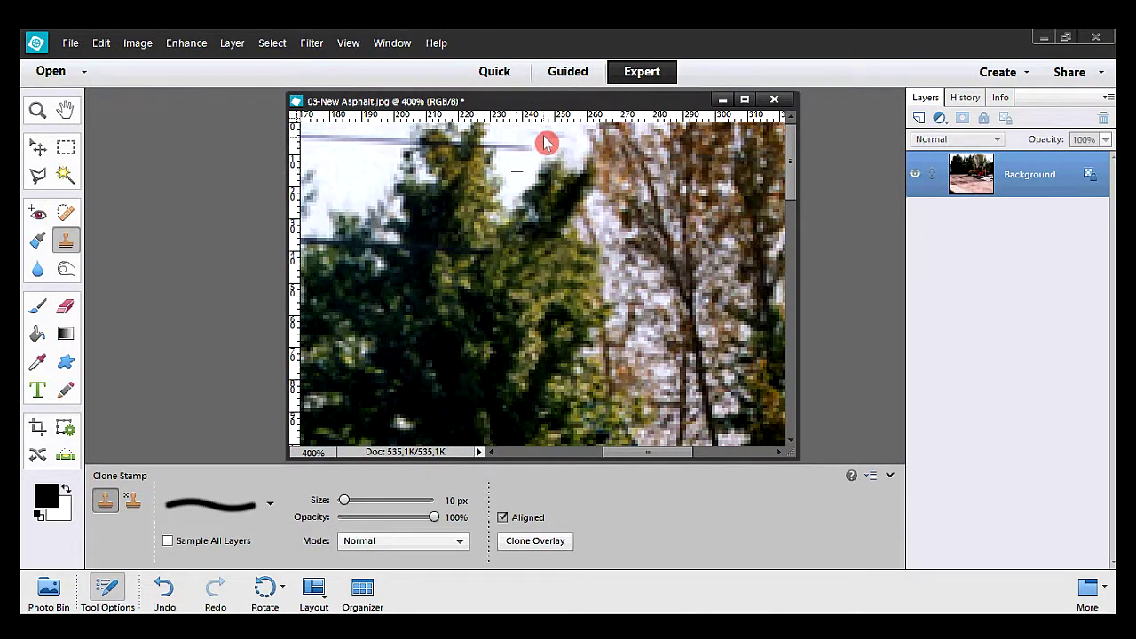
pyautogui.moveTo(539, 142)
pyautogui.mouseDown()
pyautogui.moveTo(571, 140)
pyautogui.moveTo(545, 140)
pyautogui.moveTo(541, 167)
pyautogui.moveTo(540, 139)
pyautogui.moveTo(518, 156)
pyautogui.moveTo(497, 152)
pyautogui.moveTo(532, 157)
pyautogui.moveTo(520, 147)
pyautogui.moveTo(519, 158)
pyautogui.mouseUp()
pyautogui.click(519, 158)
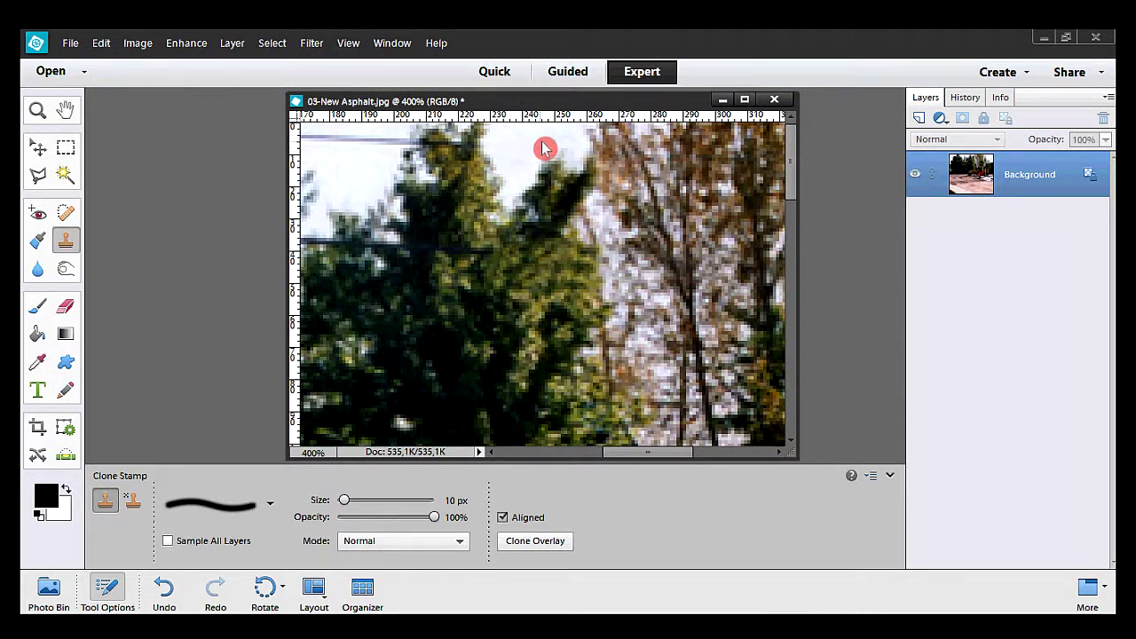
pyautogui.moveTo(551, 143); pyautogui.dragTo(527, 157)
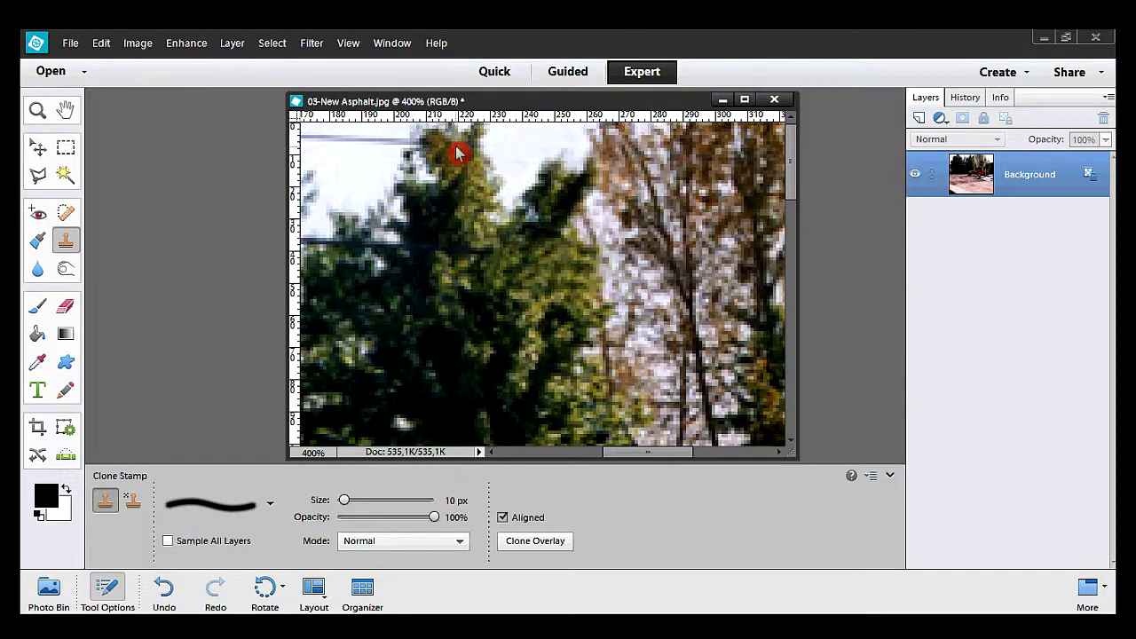
# Clone sky over the upper wire across the left side of the photo
pyautogui.moveTo(639, 454); pyautogui.dragTo(593, 453)
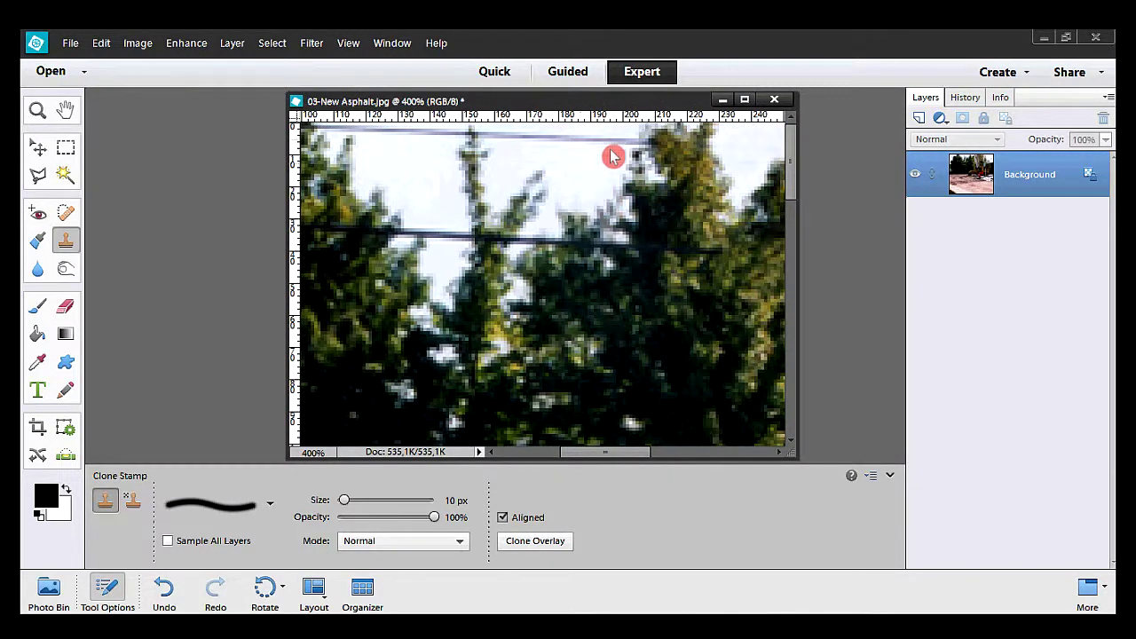
pyautogui.moveTo(619, 145); pyautogui.dragTo(555, 139)
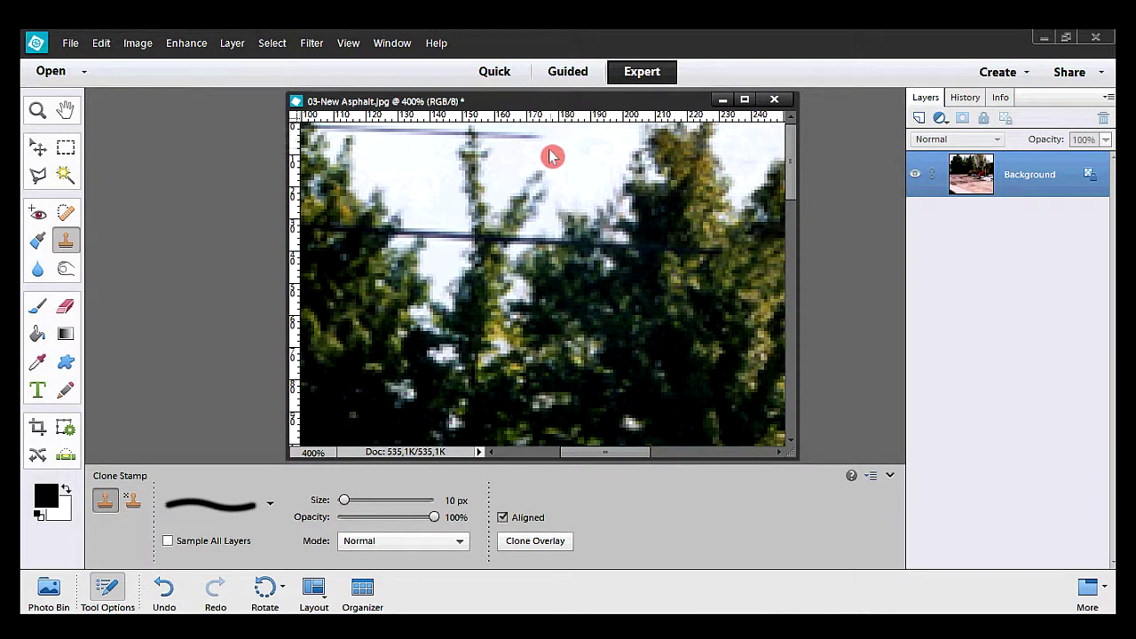
pyautogui.moveTo(500, 142)
pyautogui.mouseDown()
pyautogui.moveTo(523, 140)
pyautogui.moveTo(467, 135)
pyautogui.mouseUp()
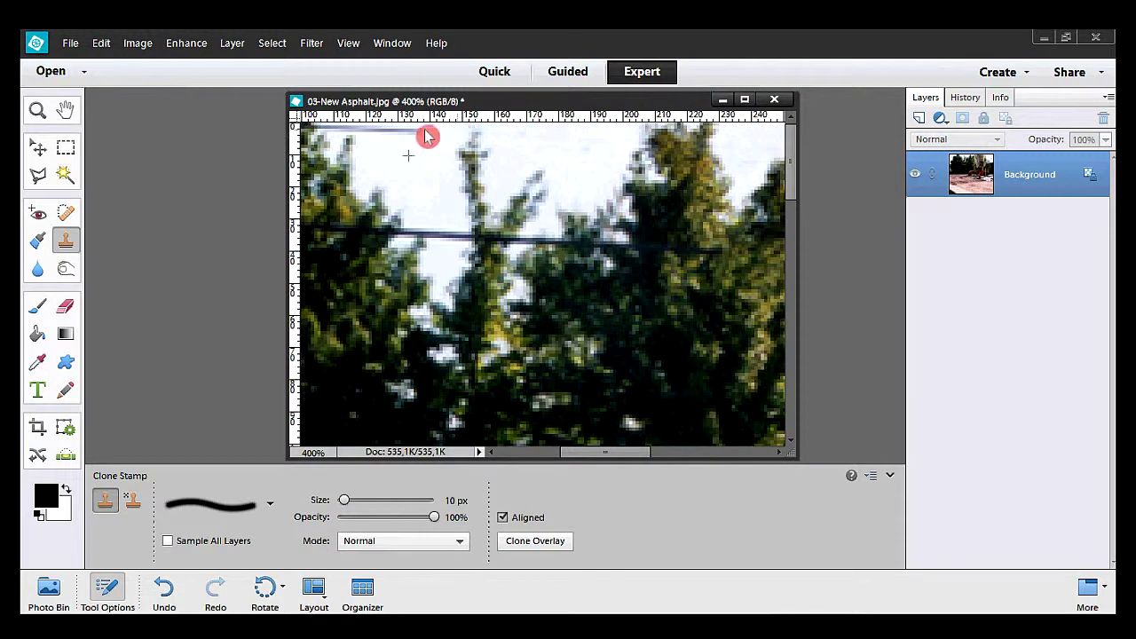
pyautogui.moveTo(468, 135); pyautogui.dragTo(399, 135)
pyautogui.moveTo(322, 144)
pyautogui.mouseDown()
pyautogui.moveTo(368, 127)
pyautogui.moveTo(398, 162)
pyautogui.moveTo(376, 127)
pyautogui.moveTo(404, 138)
pyautogui.moveTo(393, 132)
pyautogui.mouseUp()
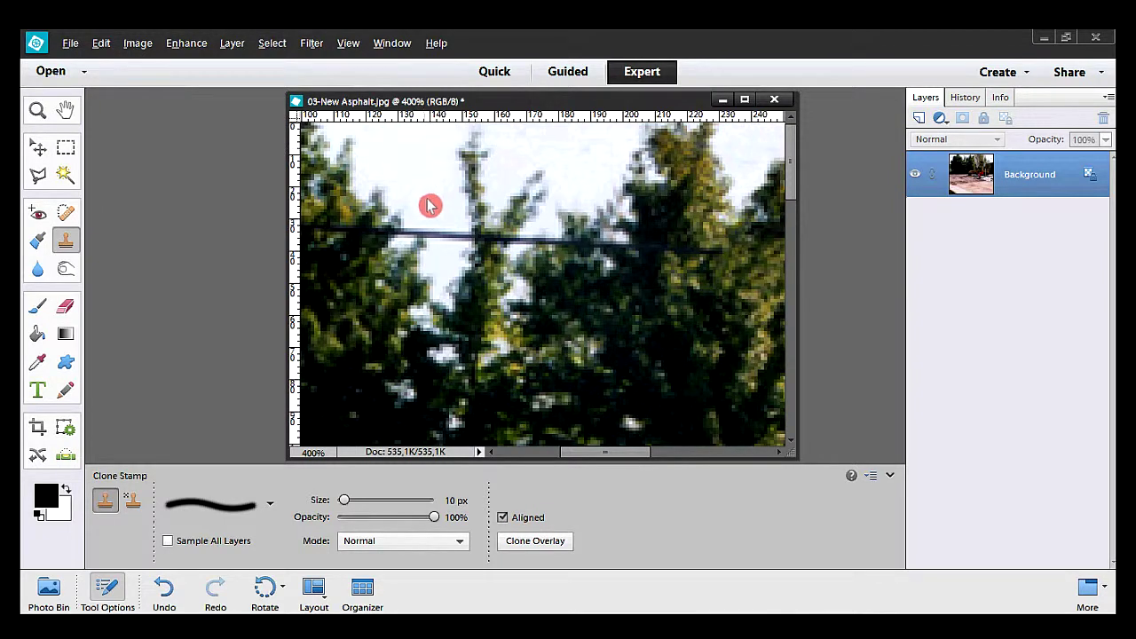
# Clone sky over the lower black wire, then fit the whole photo in the window
pyautogui.moveTo(433, 213)
pyautogui.mouseDown()
pyautogui.moveTo(449, 242)
pyautogui.moveTo(548, 226)
pyautogui.mouseUp()
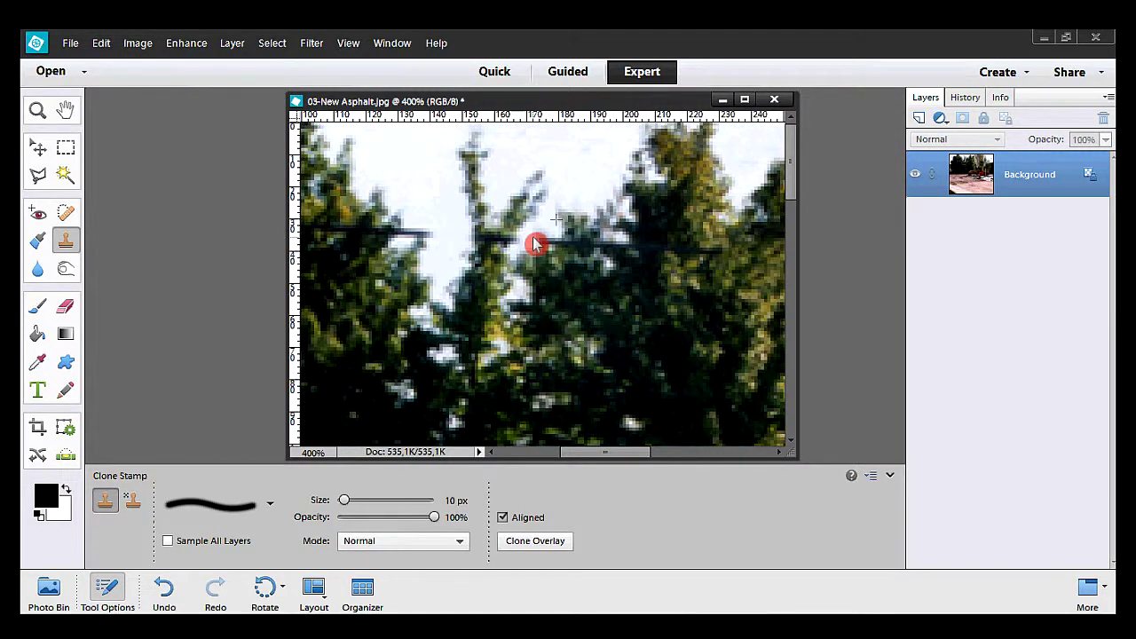
pyautogui.moveTo(540, 230)
pyautogui.mouseDown()
pyautogui.moveTo(563, 272)
pyautogui.moveTo(612, 271)
pyautogui.moveTo(618, 255)
pyautogui.mouseUp()
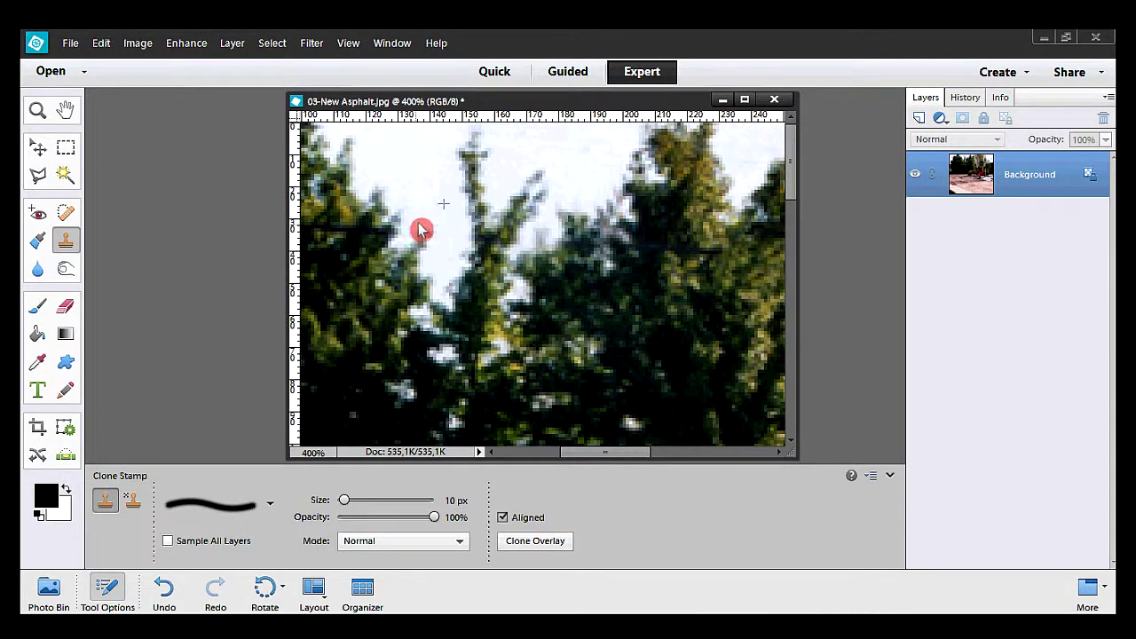
pyautogui.moveTo(590, 458); pyautogui.dragTo(546, 458)
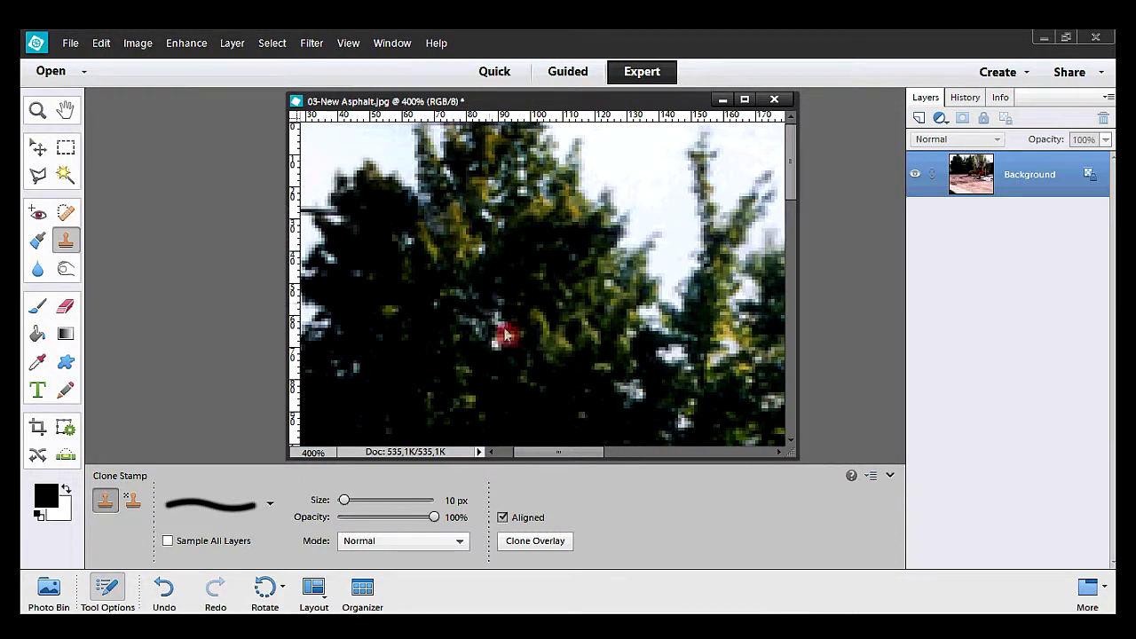
pyautogui.moveTo(571, 454); pyautogui.dragTo(550, 455)
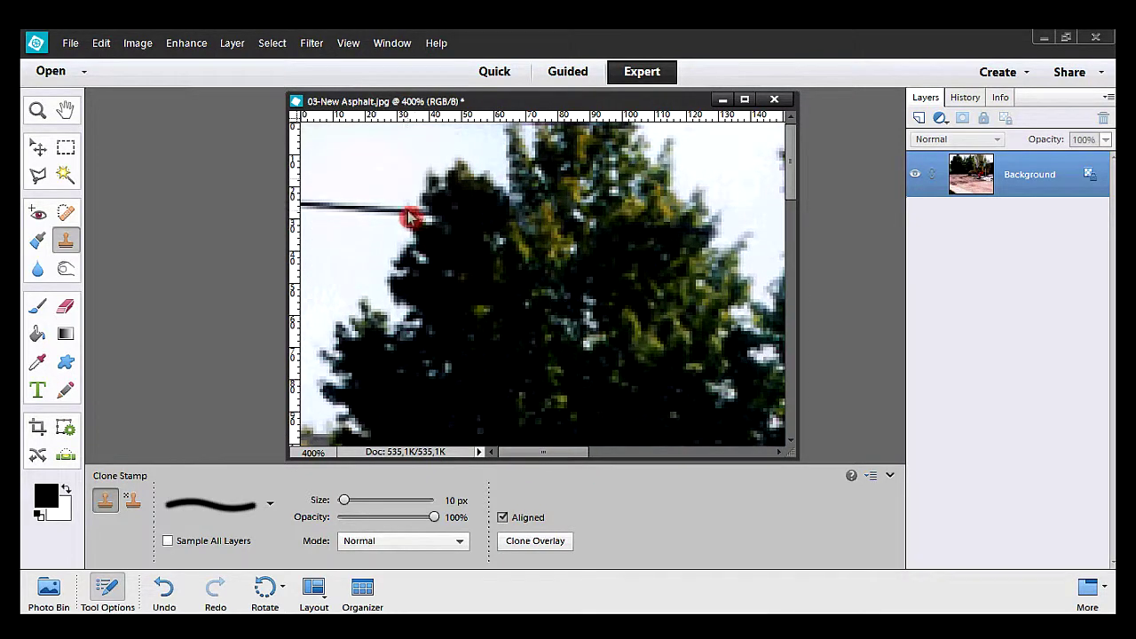
pyautogui.moveTo(406, 216)
pyautogui.mouseDown()
pyautogui.moveTo(421, 218)
pyautogui.moveTo(298, 208)
pyautogui.mouseUp()
pyautogui.keyDown('alt'); pyautogui.click(361, 176); pyautogui.keyUp('alt')
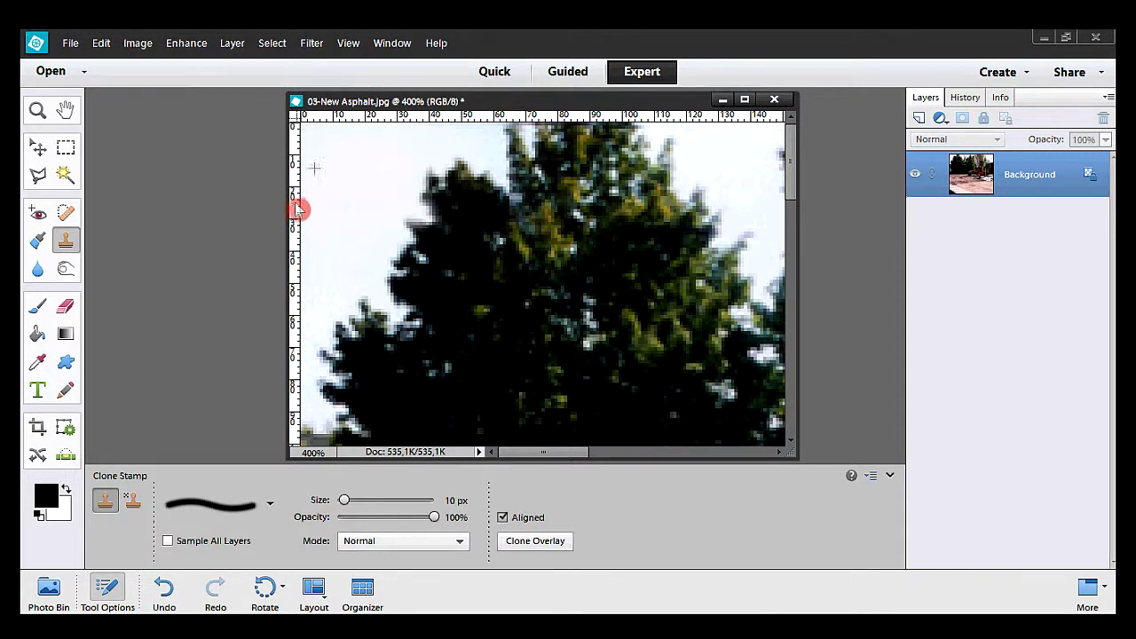
pyautogui.doubleClick(68, 111)
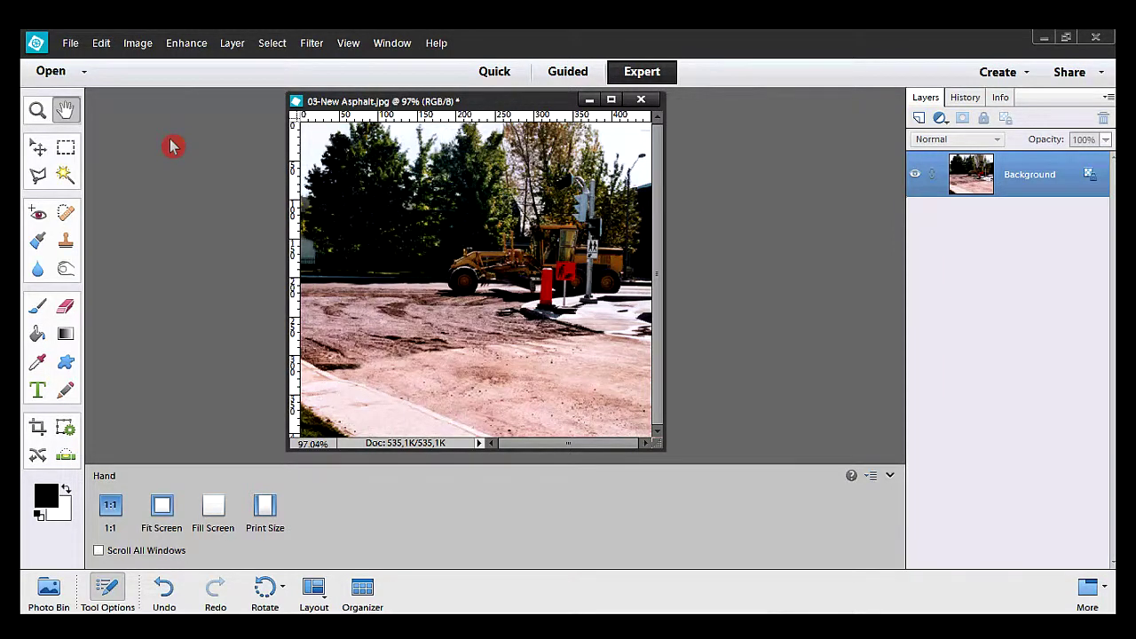
# Create a new empty layer named 'Gradient SKY' via Layer > New > Layer
pyautogui.click(234, 46)
pyautogui.moveTo(267, 60)
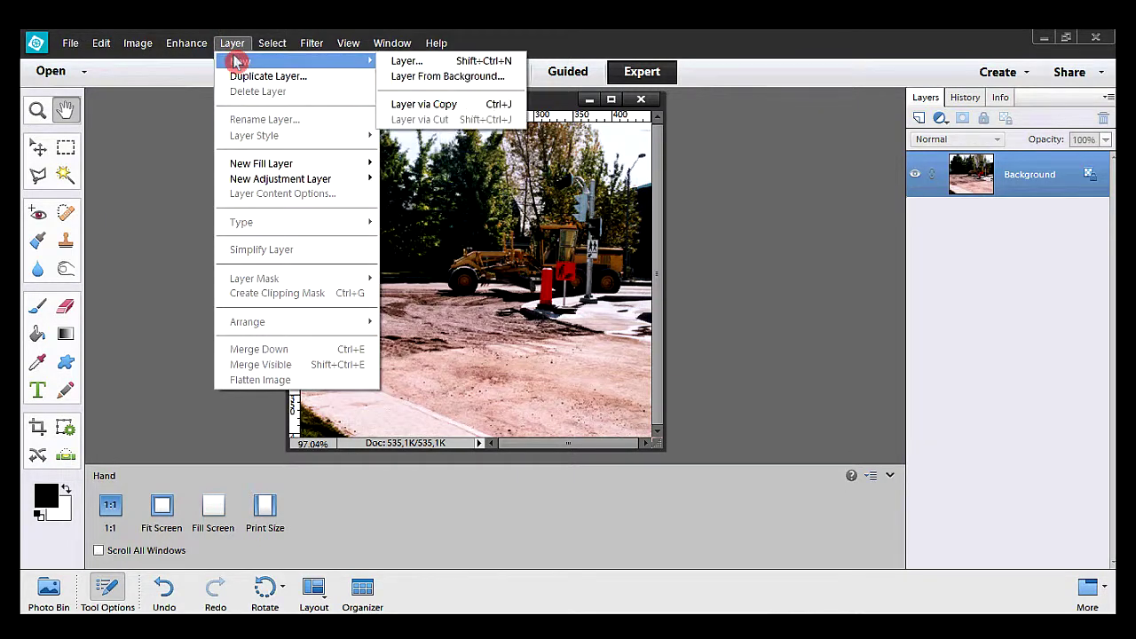
pyautogui.click(407, 62)
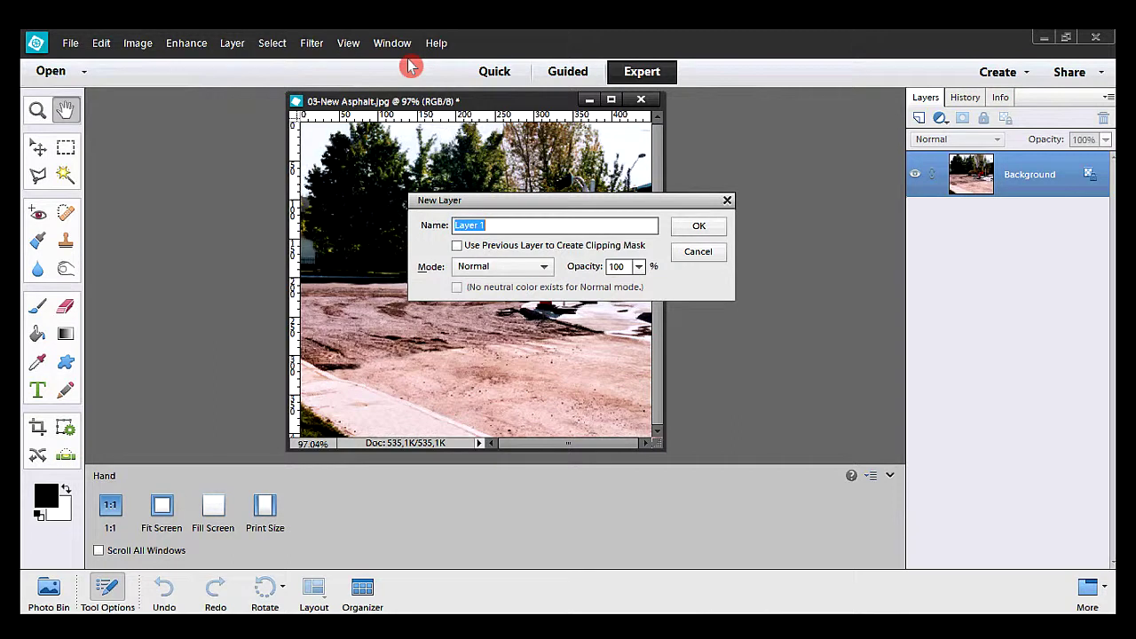
pyautogui.write('Gradient SKY')
pyautogui.click(696, 227)
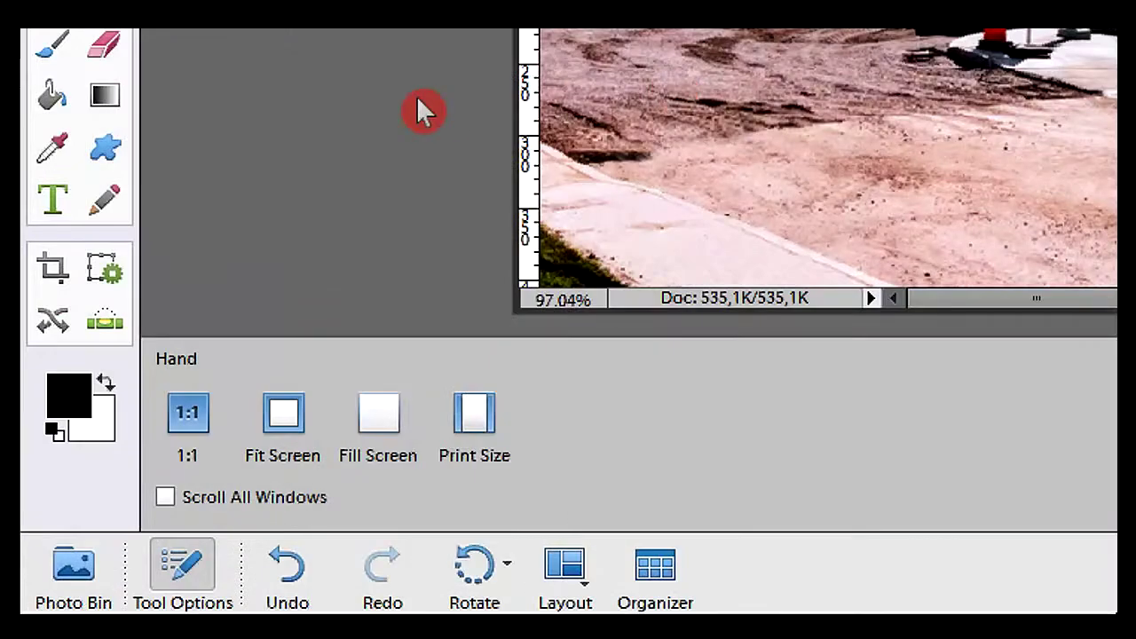
# Set the gradient's starting colour stop to medium blue 4468e0 in the Gradient Editor
pyautogui.click(105, 109)
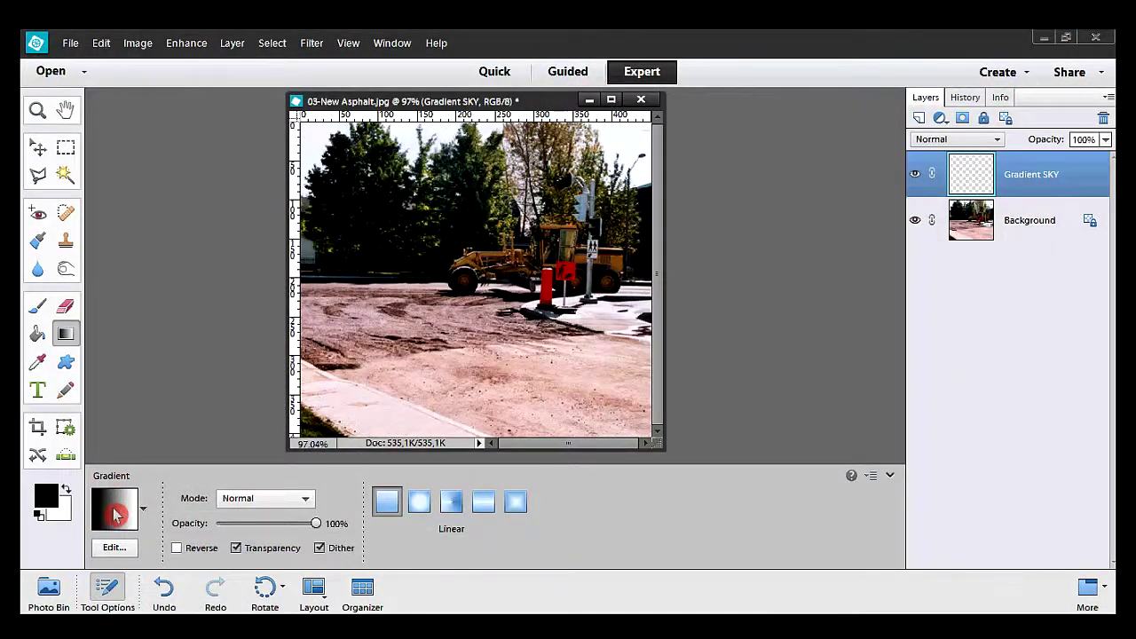
pyautogui.click(114, 509)
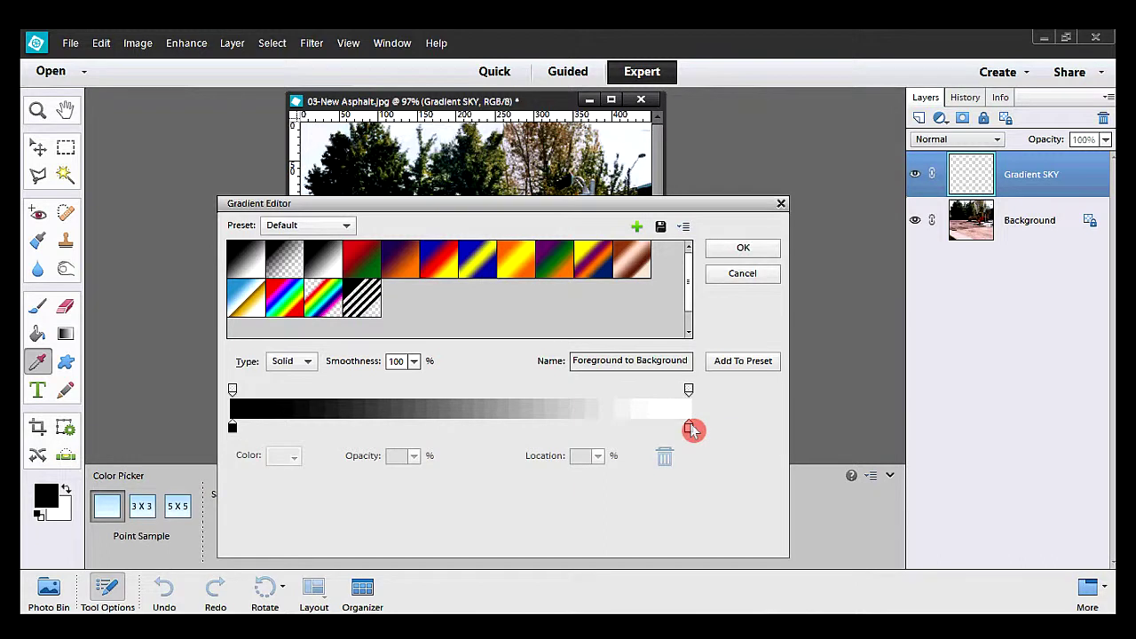
pyautogui.click(234, 430)
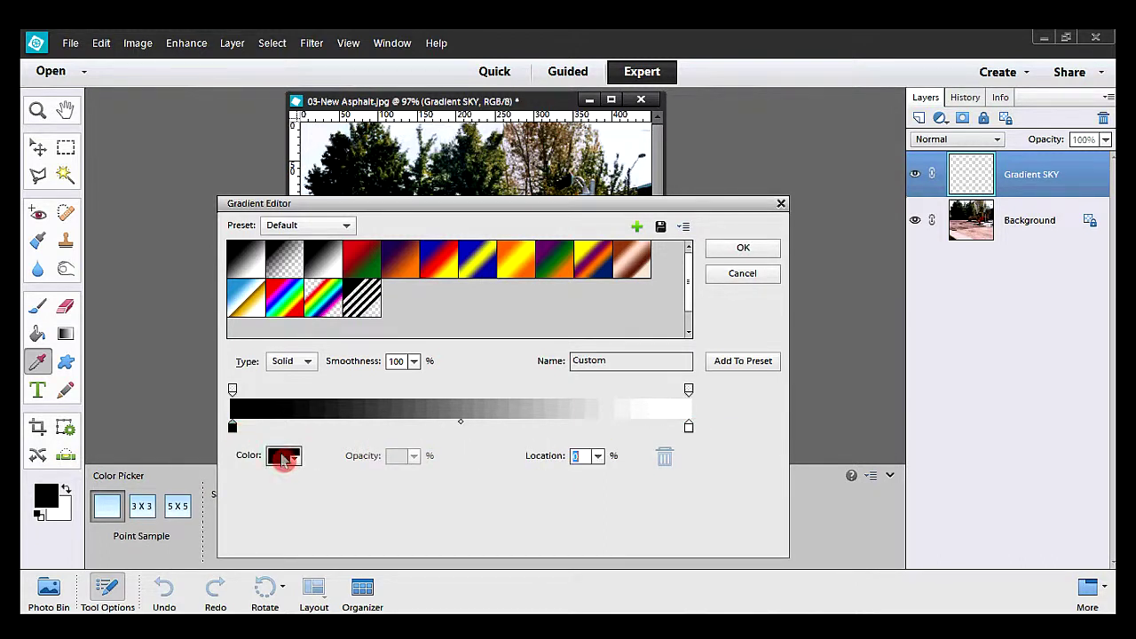
pyautogui.click(284, 458)
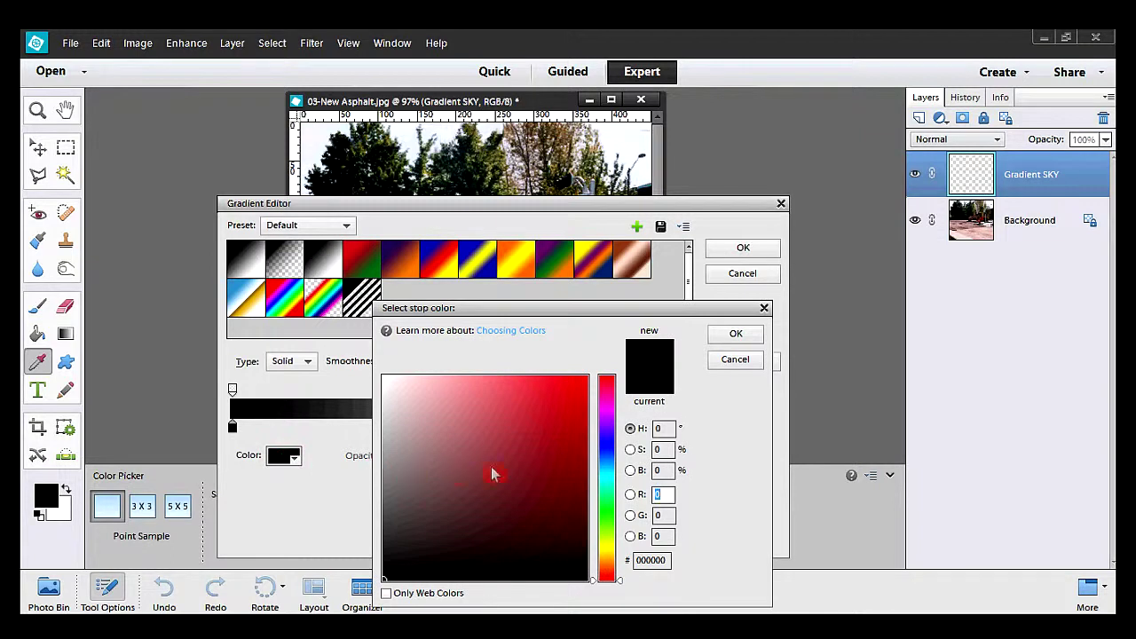
pyautogui.click(606, 454)
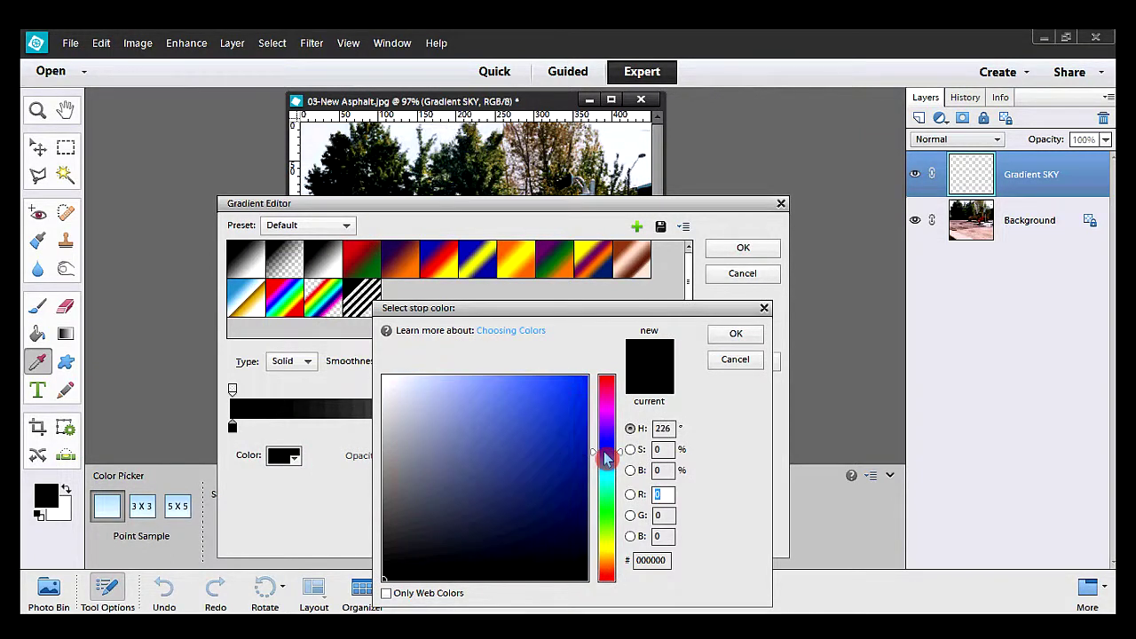
pyautogui.click(512, 398)
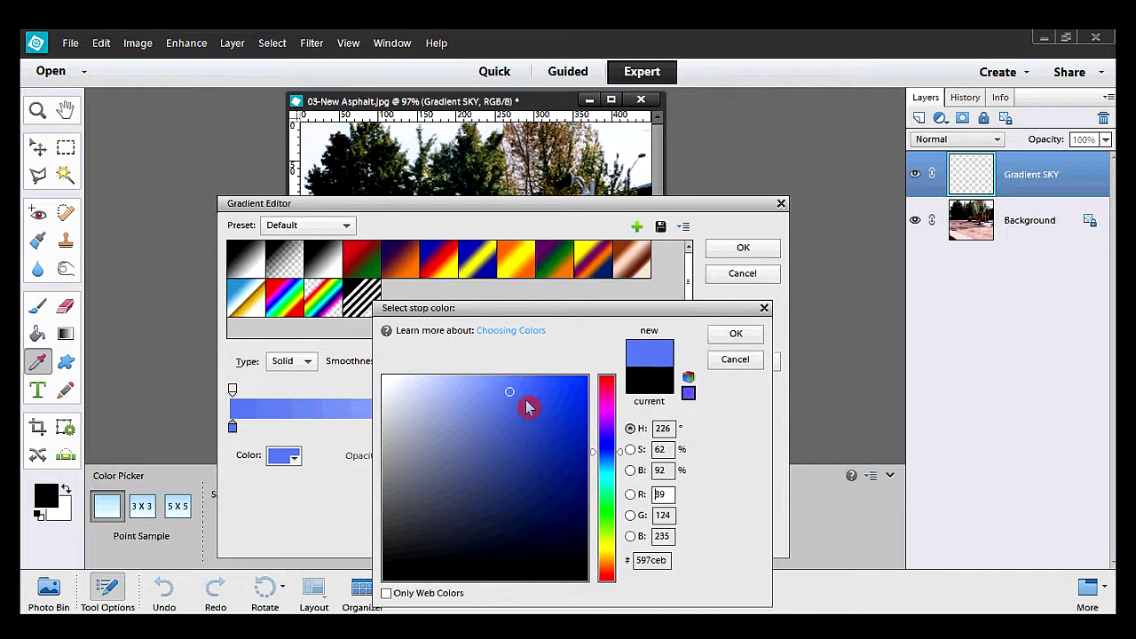
pyautogui.click(526, 400)
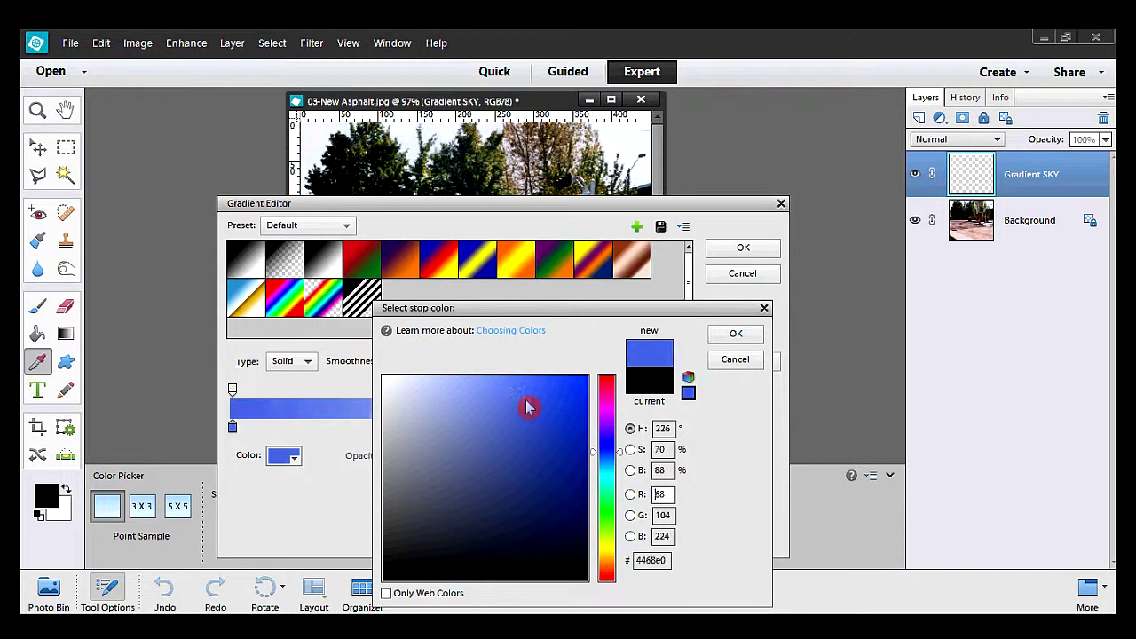
pyautogui.click(721, 336)
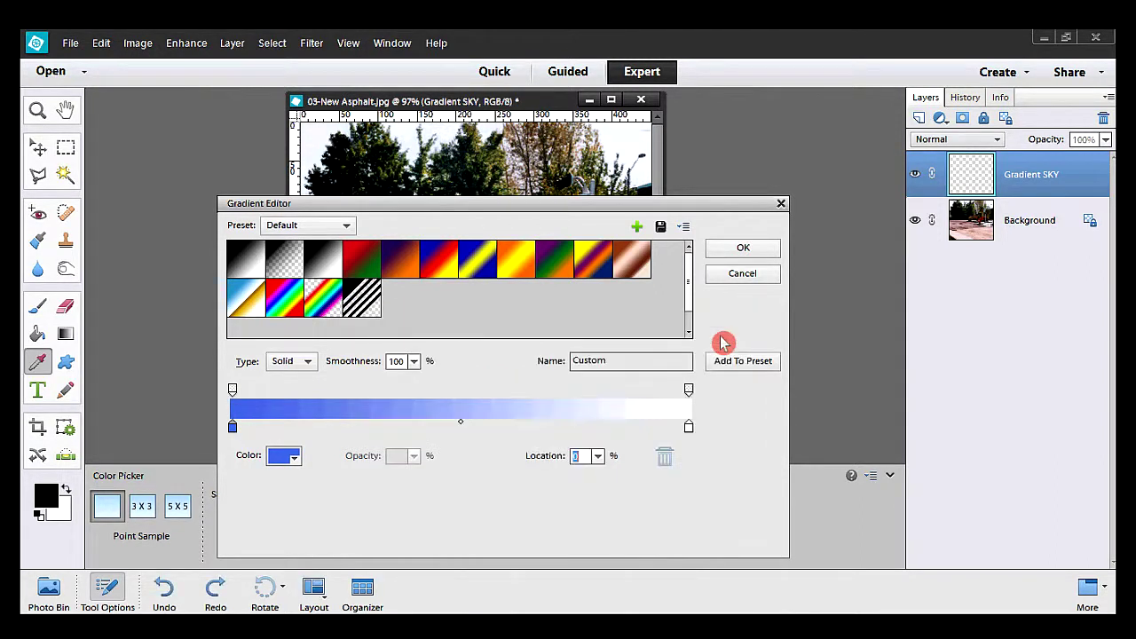
# Set the gradient's end colour stop to pale lavender dfdcfd
pyautogui.click(688, 427)
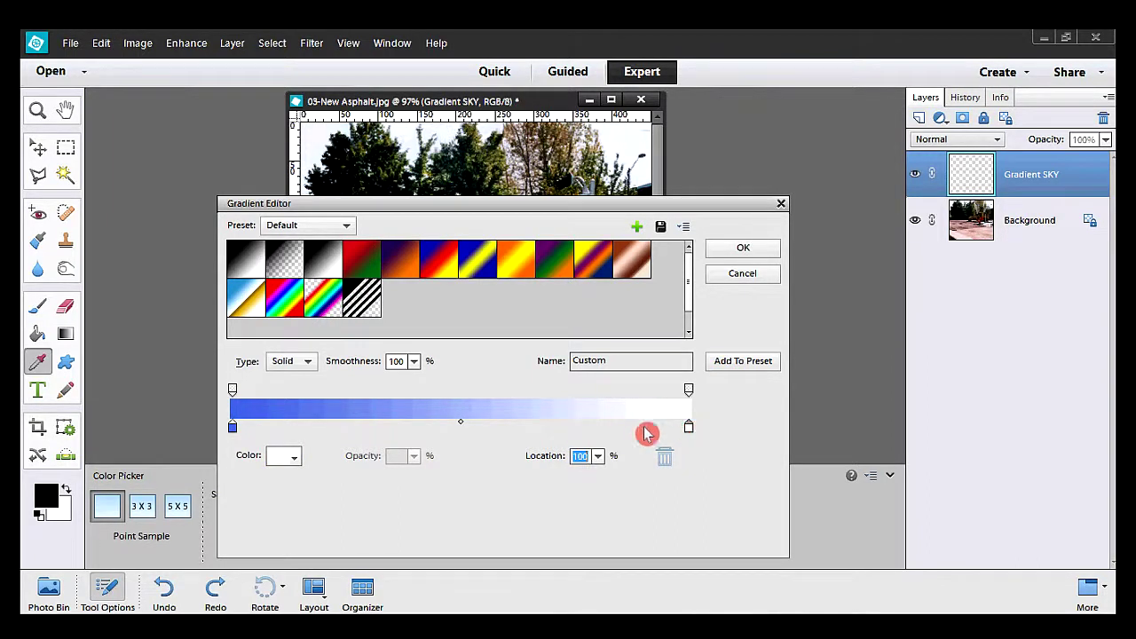
pyautogui.click(283, 463)
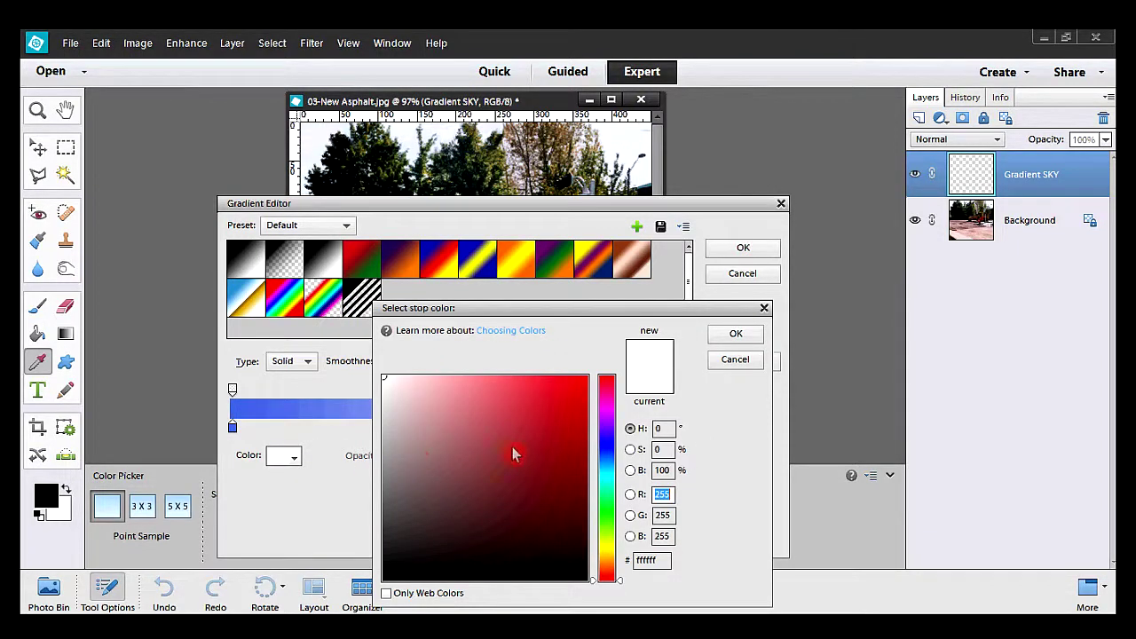
pyautogui.click(609, 442)
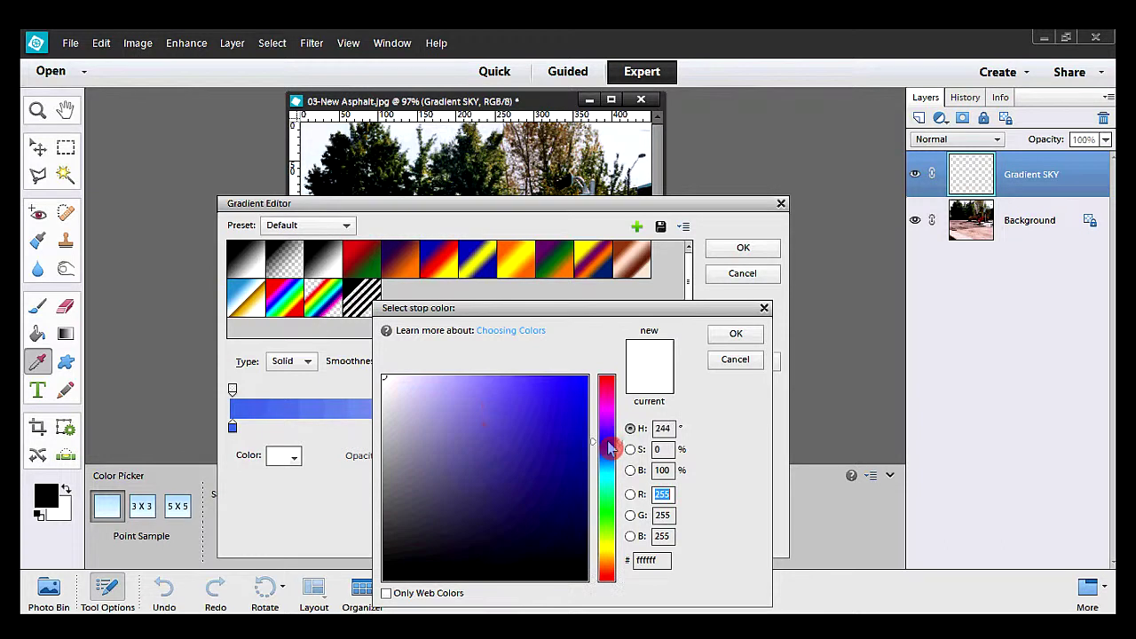
pyautogui.click(411, 383)
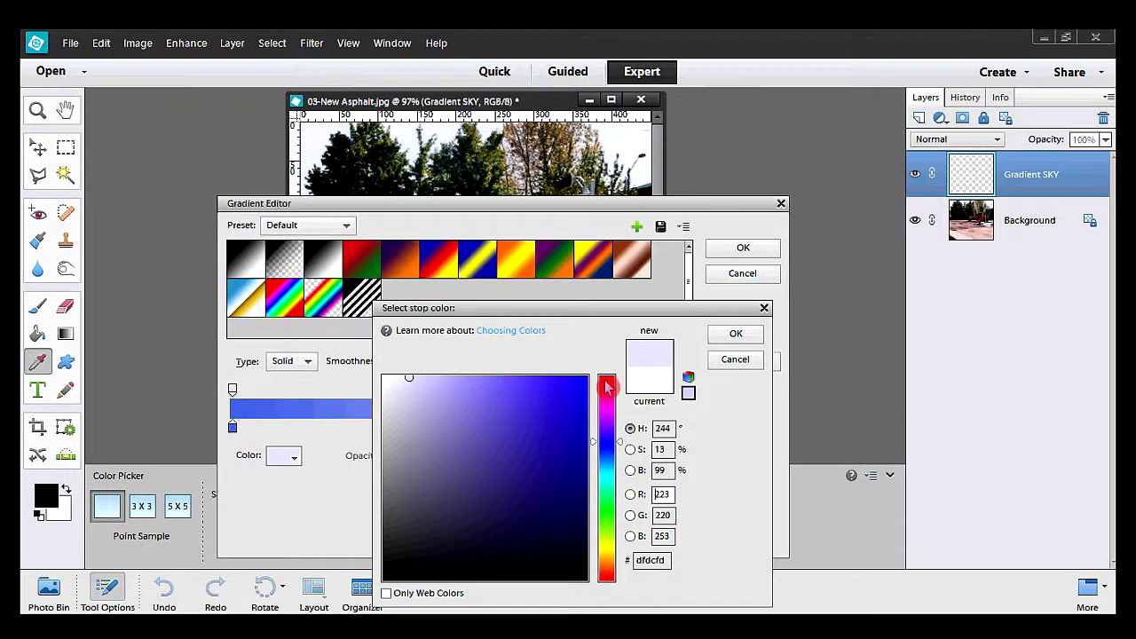
pyautogui.click(726, 336)
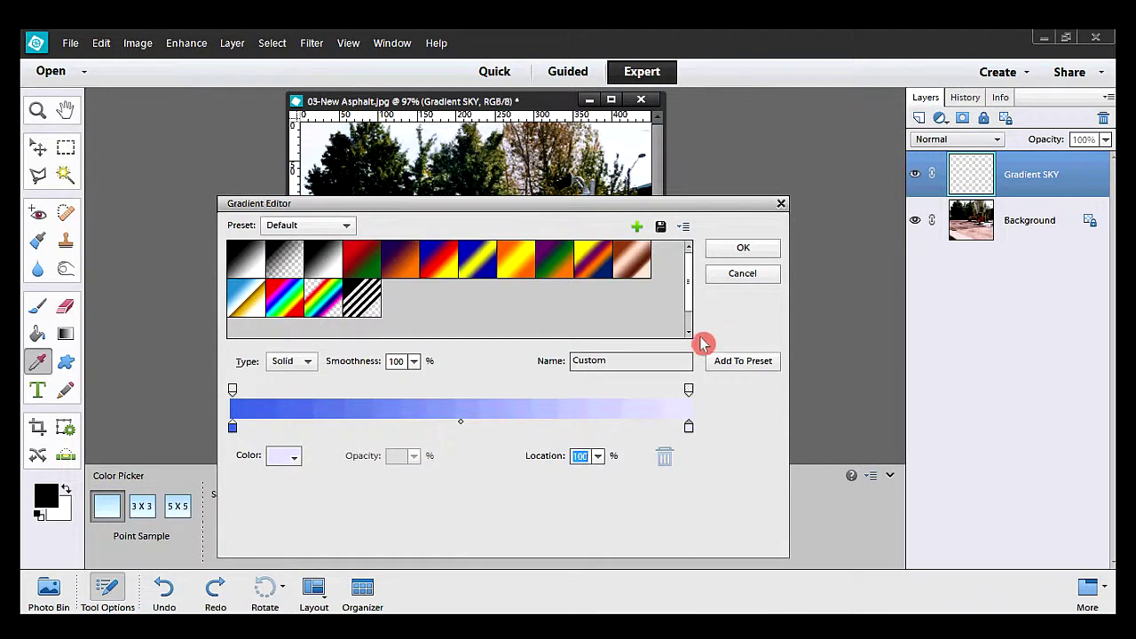
# Name the gradient 'Sky', add it to the presets and accept it
pyautogui.doubleClick(616, 362)
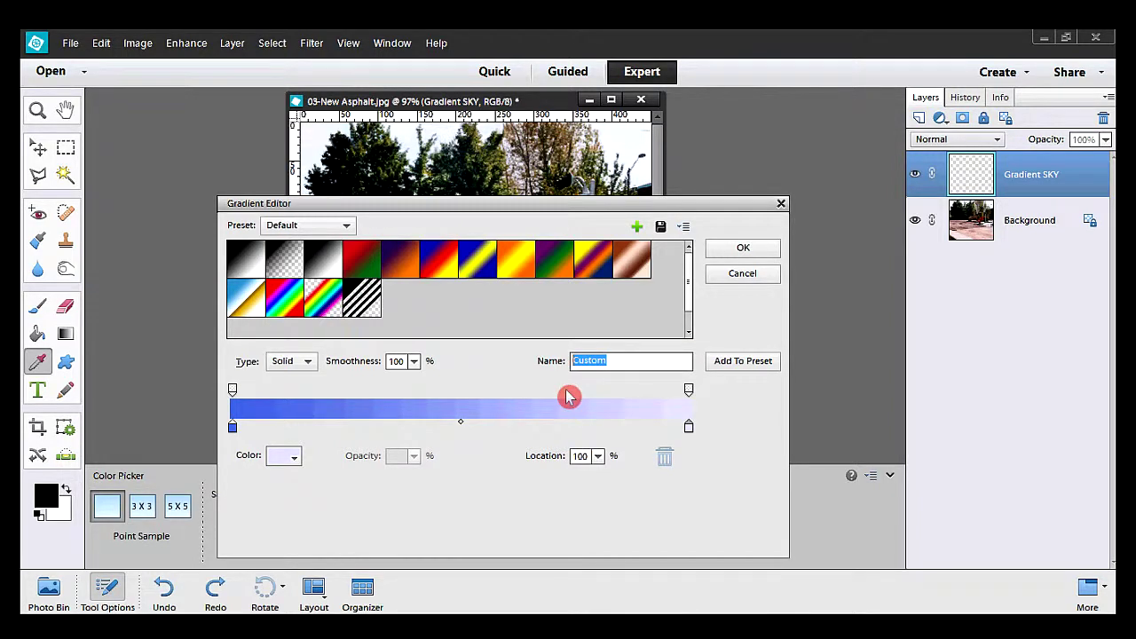
pyautogui.write('Sky')
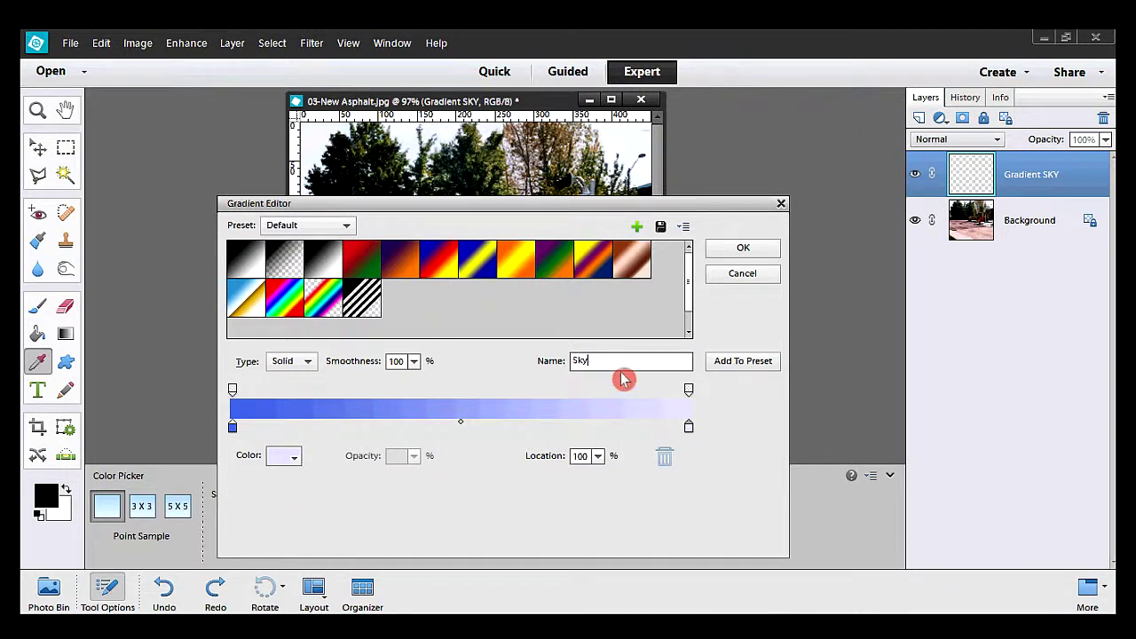
pyautogui.click(715, 368)
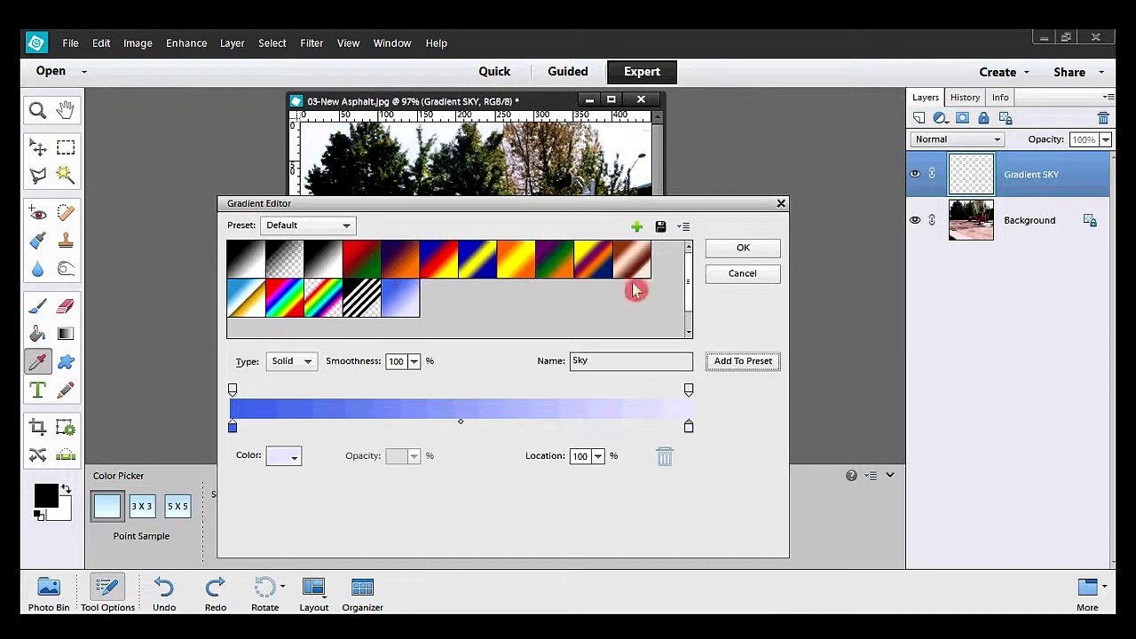
pyautogui.click(723, 252)
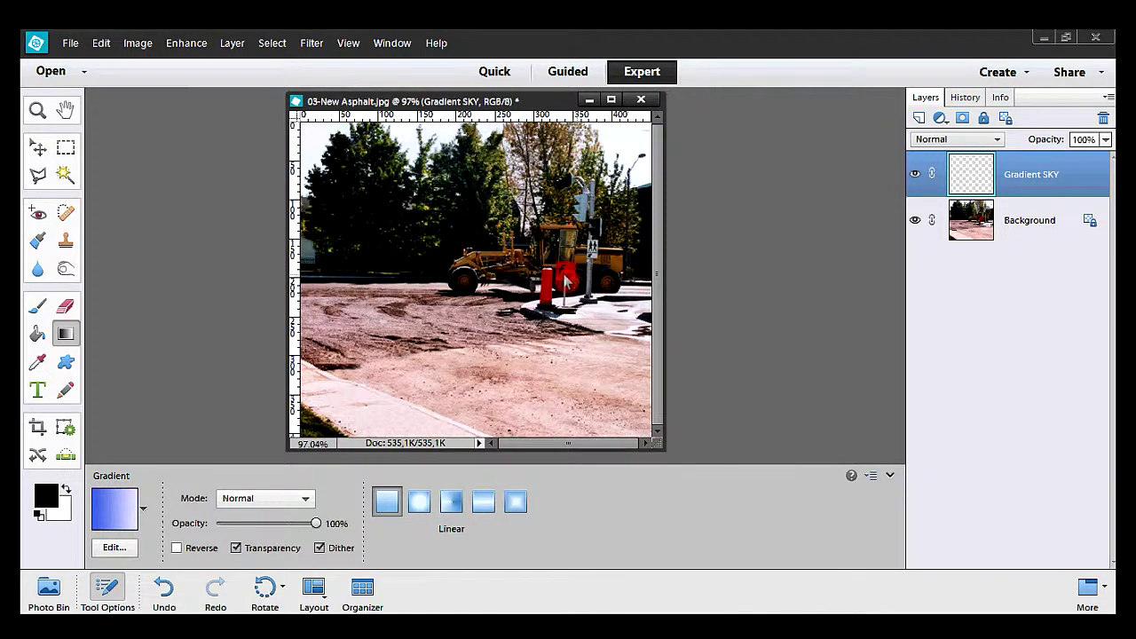
# Draw a rectangular marquee around the photo's top band of trees and sky
pyautogui.click(66, 148)
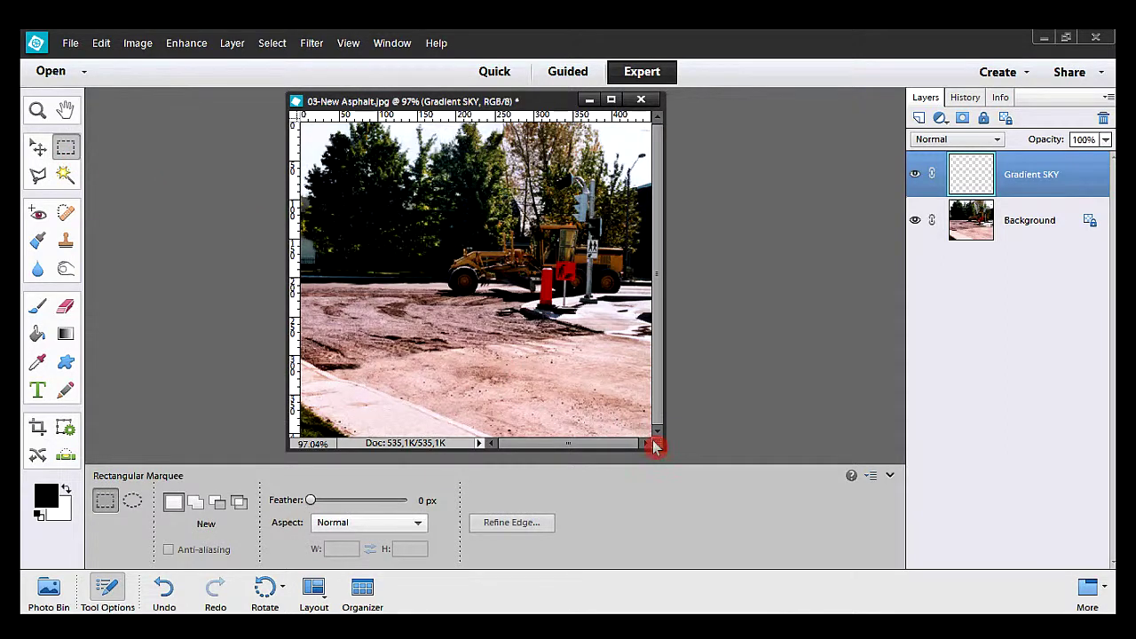
pyautogui.moveTo(655, 446)
pyautogui.mouseDown()
pyautogui.moveTo(755, 494)
pyautogui.moveTo(765, 475)
pyautogui.mouseUp()
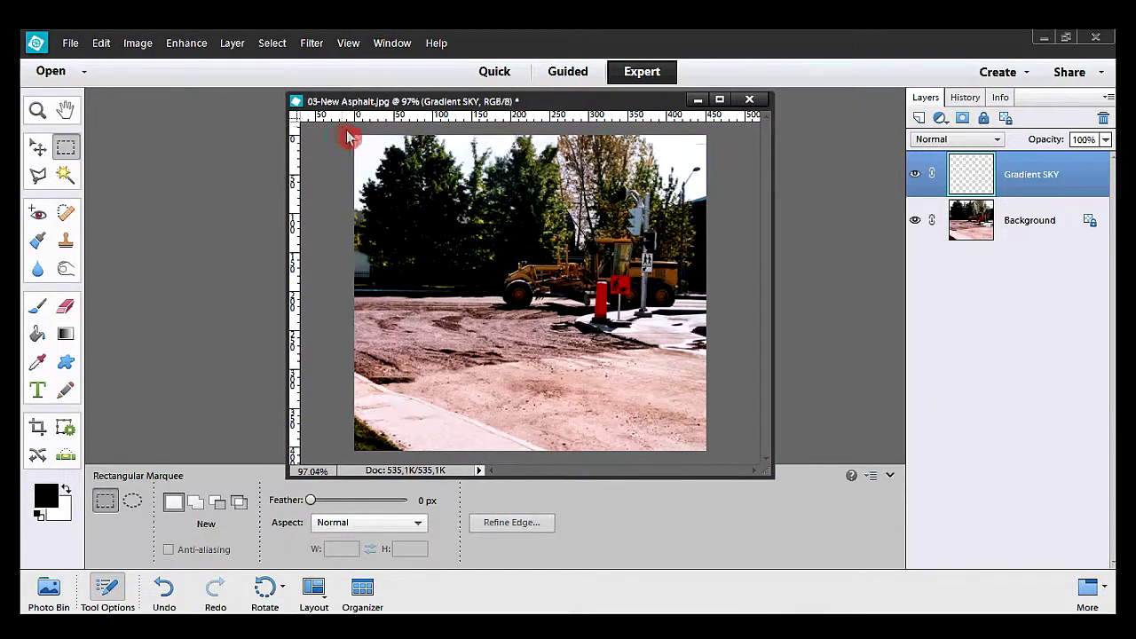
pyautogui.moveTo(348, 136)
pyautogui.mouseDown()
pyautogui.moveTo(720, 274)
pyautogui.moveTo(728, 264)
pyautogui.mouseUp()
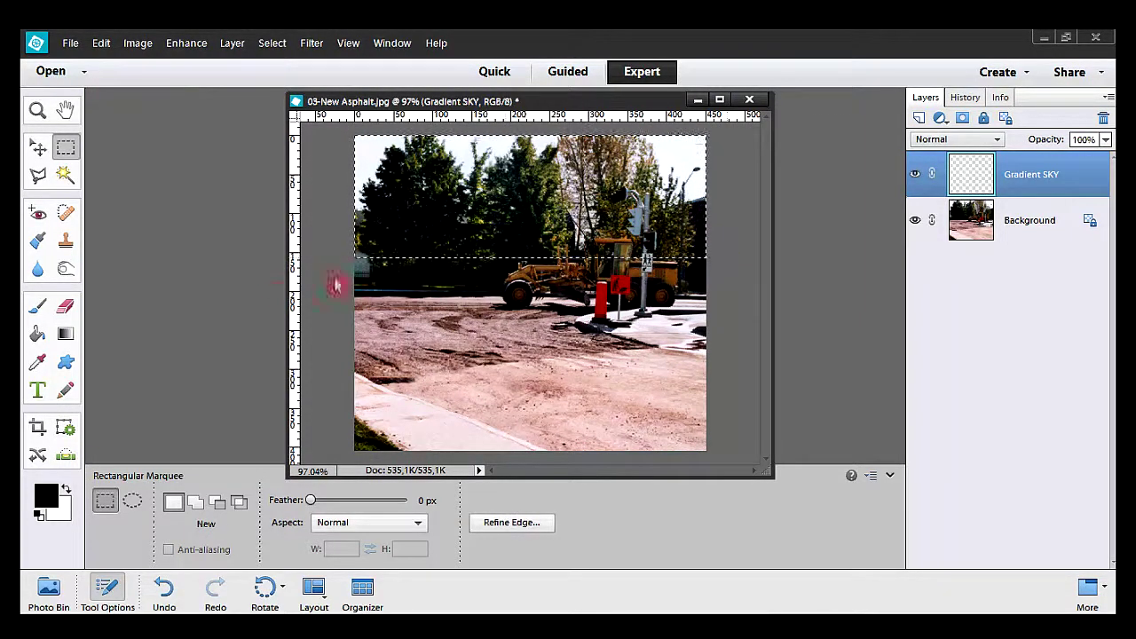
pyautogui.click(67, 334)
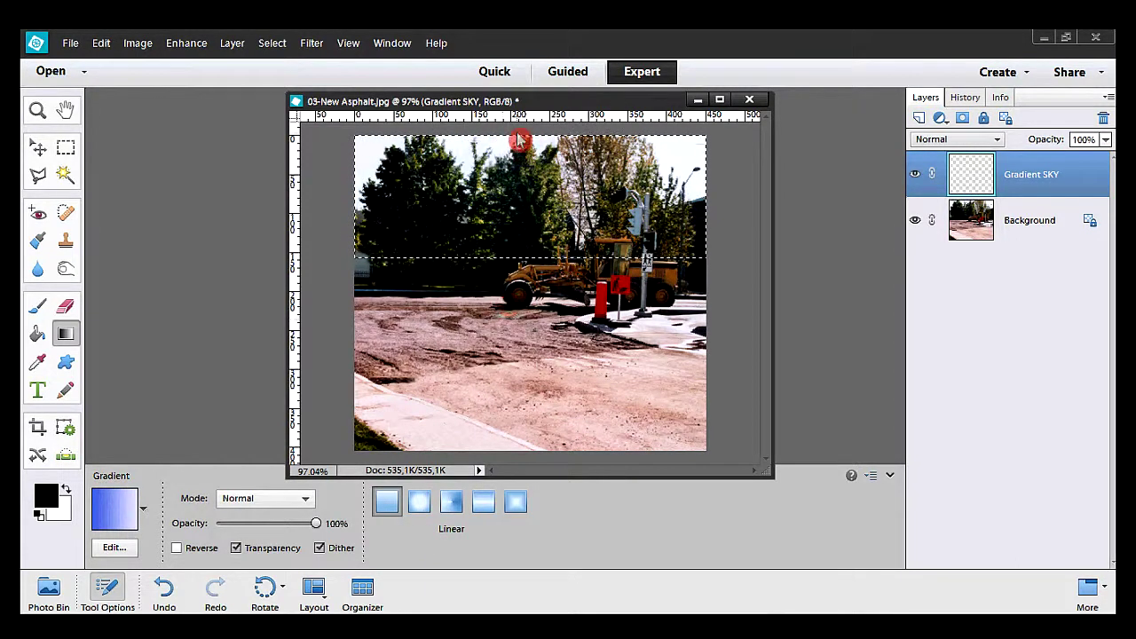
# Drag the blue Sky gradient down through the selected top band, then deselect
pyautogui.moveTo(519, 139); pyautogui.dragTo(520, 263)
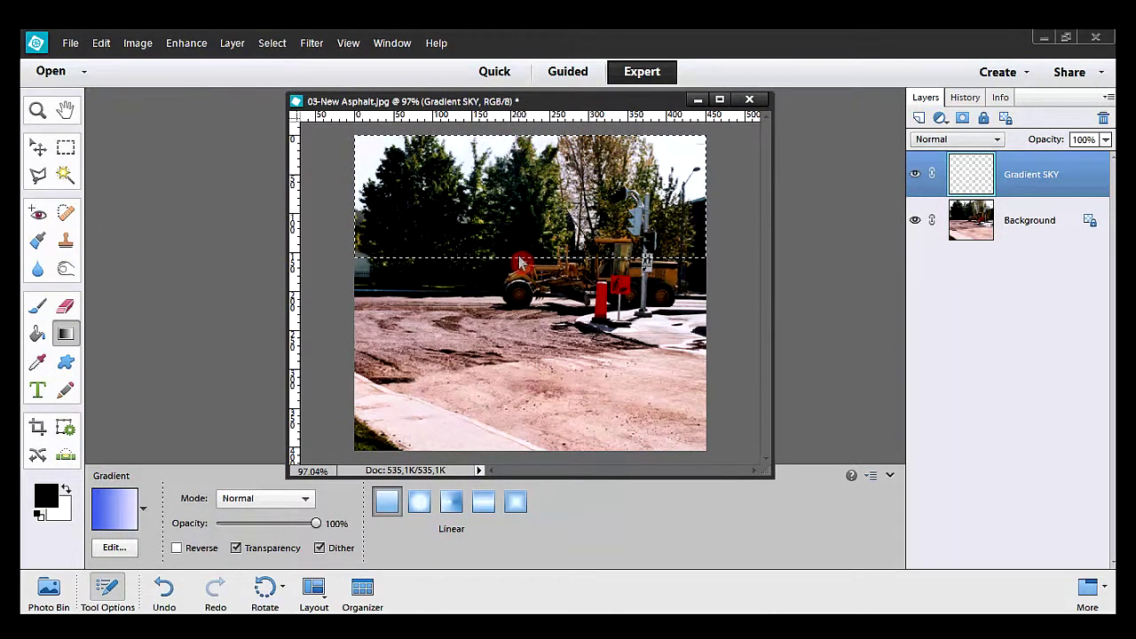
pyautogui.moveTo(519, 264); pyautogui.dragTo(519, 265)
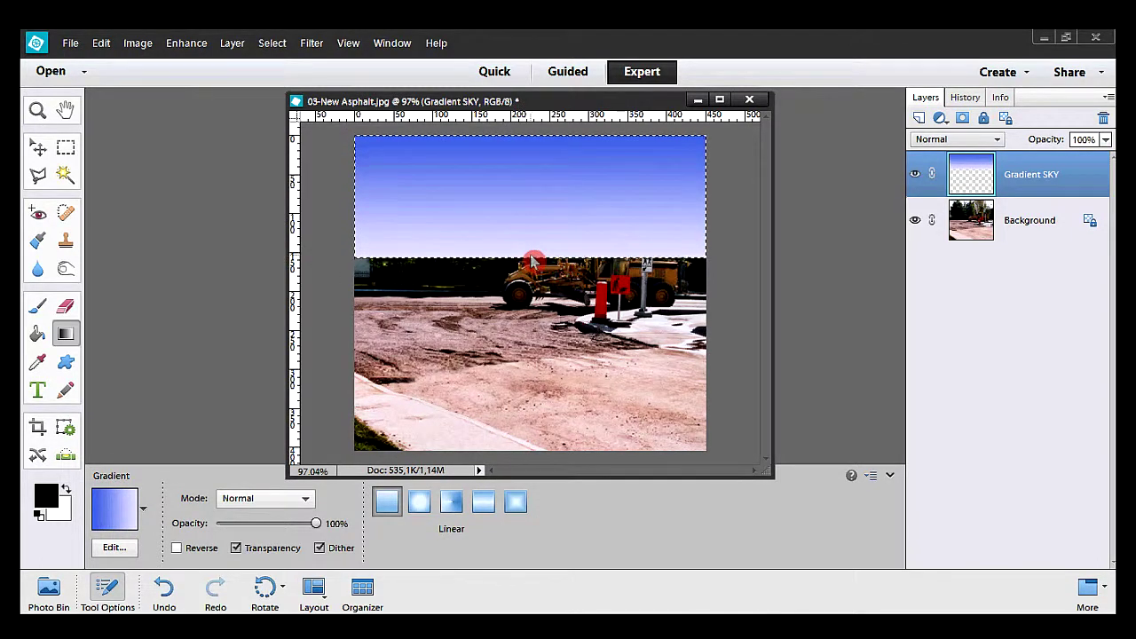
pyautogui.click(272, 44)
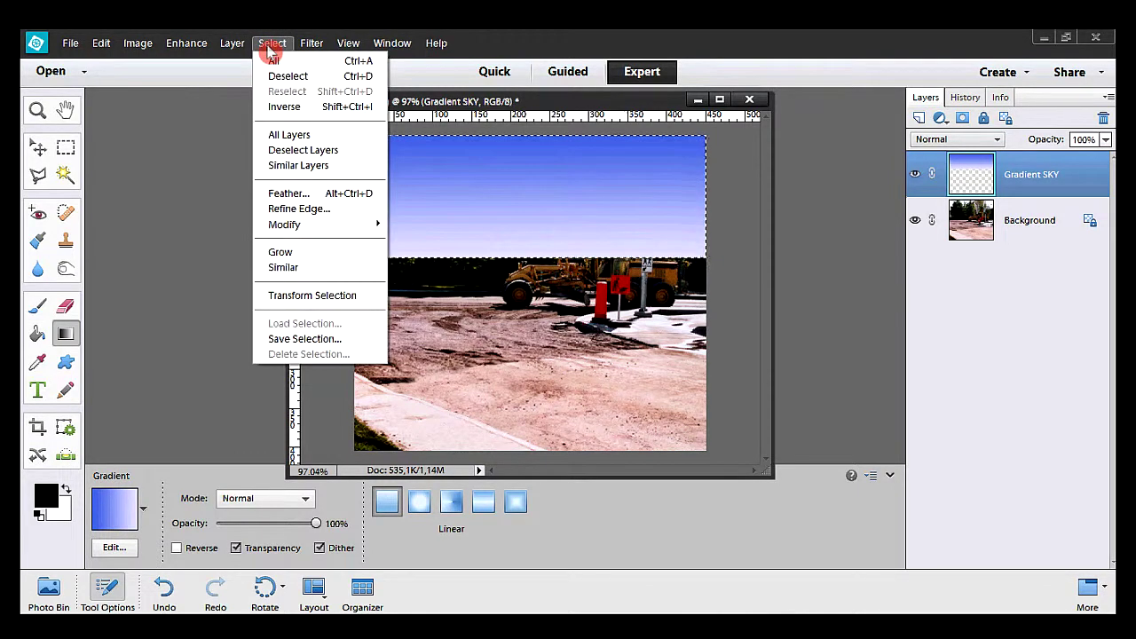
pyautogui.click(327, 80)
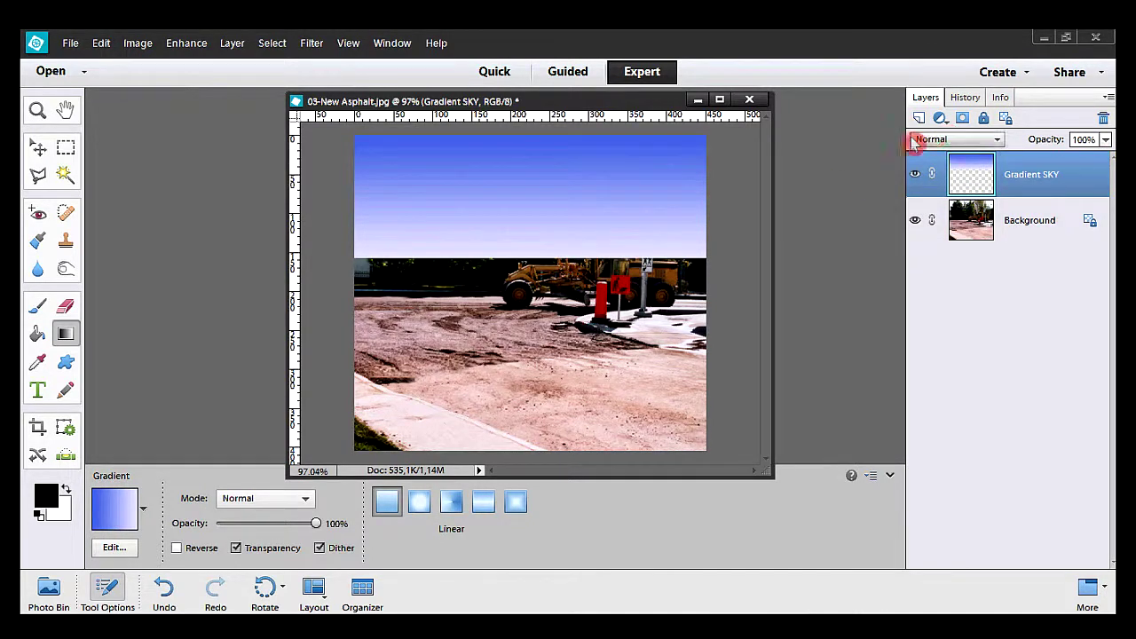
# Set the Gradient SKY layer to Multiply blend mode at about 52% opacity
pyautogui.click(998, 140)
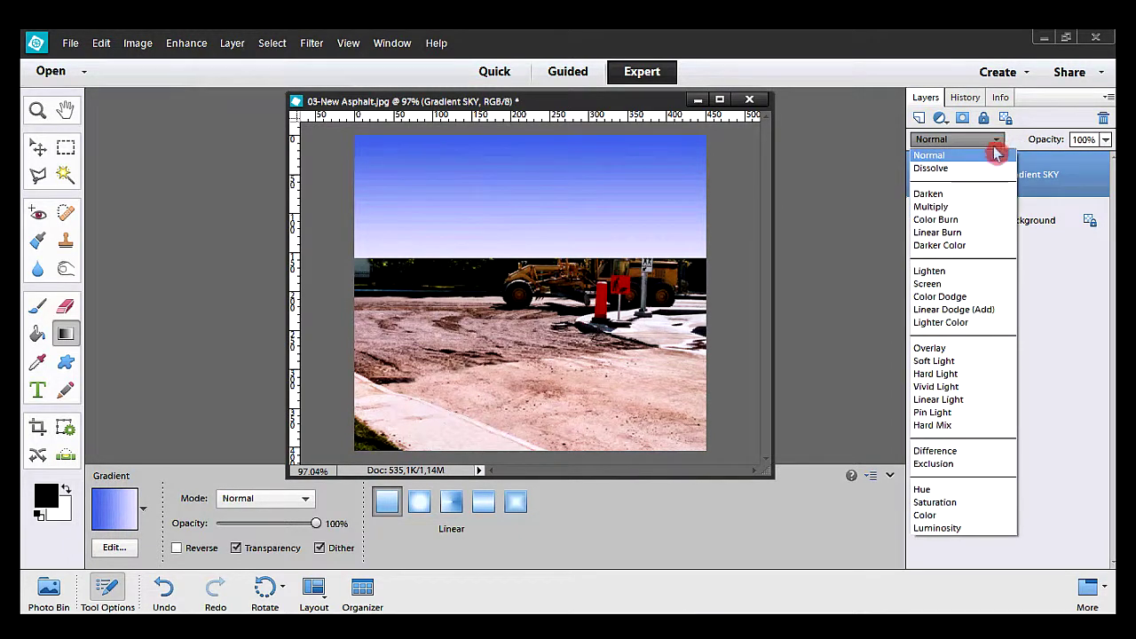
pyautogui.click(985, 208)
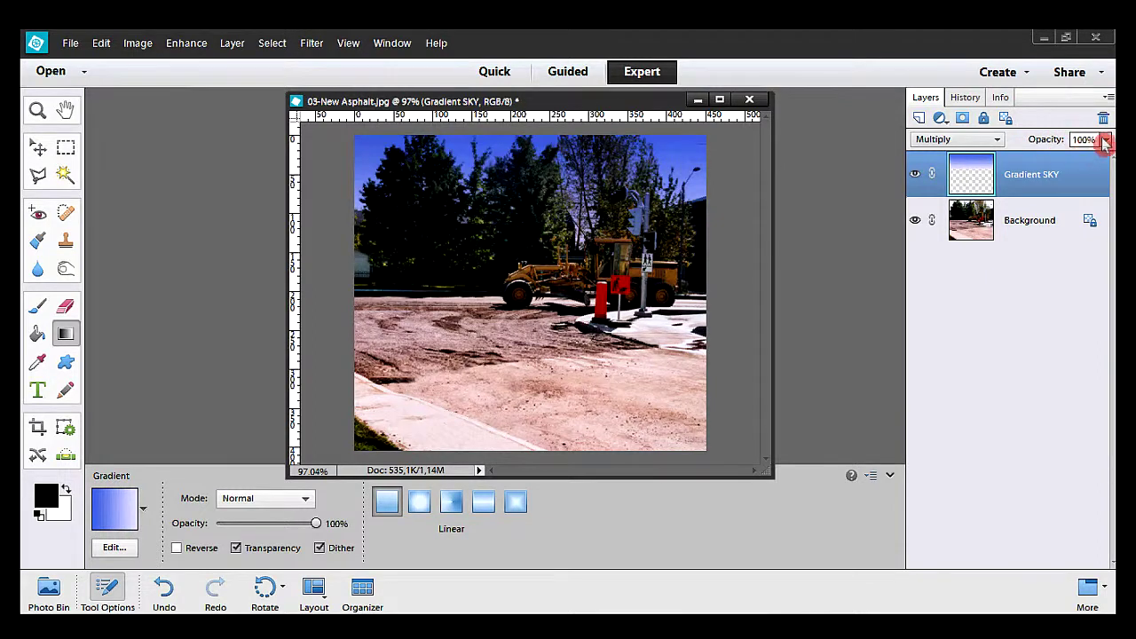
pyautogui.moveTo(1105, 142)
pyautogui.mouseDown()
pyautogui.moveTo(1101, 160)
pyautogui.moveTo(1047, 163)
pyautogui.moveTo(1065, 163)
pyautogui.mouseUp()
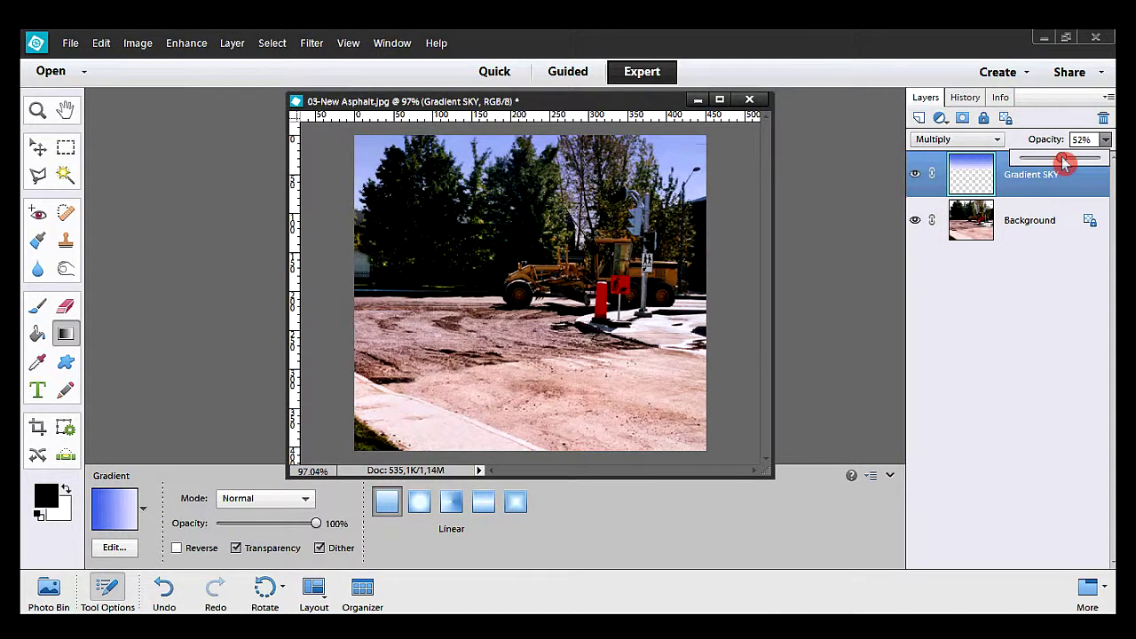
pyautogui.click(1017, 283)
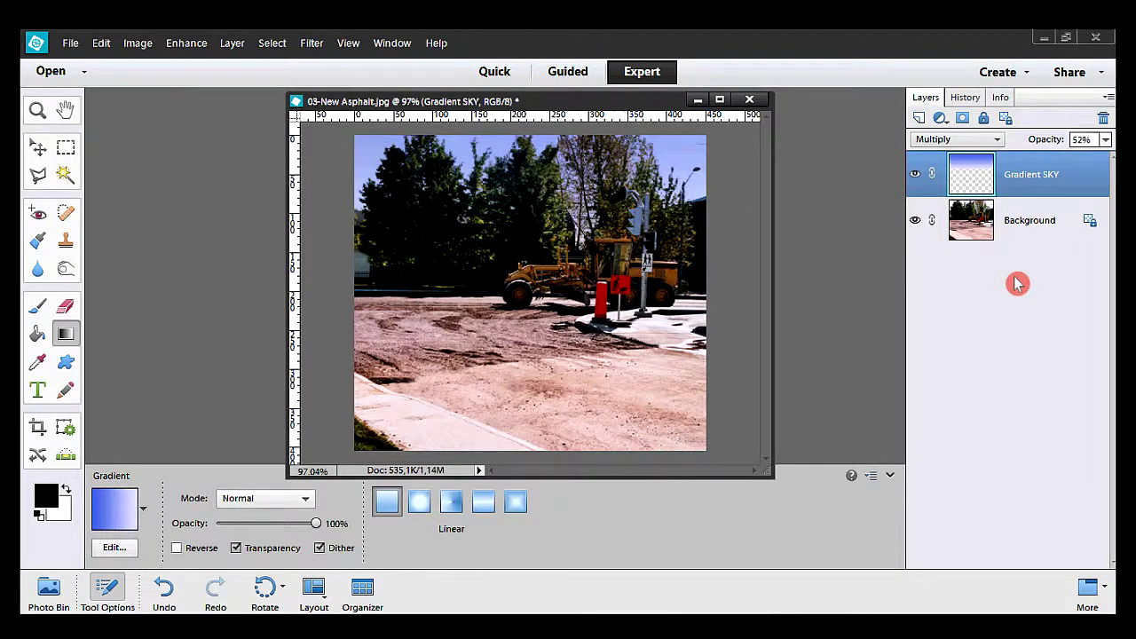
# Try Darken, fine-tune opacity to 53%, and return the sky layer to Multiply
pyautogui.click(998, 140)
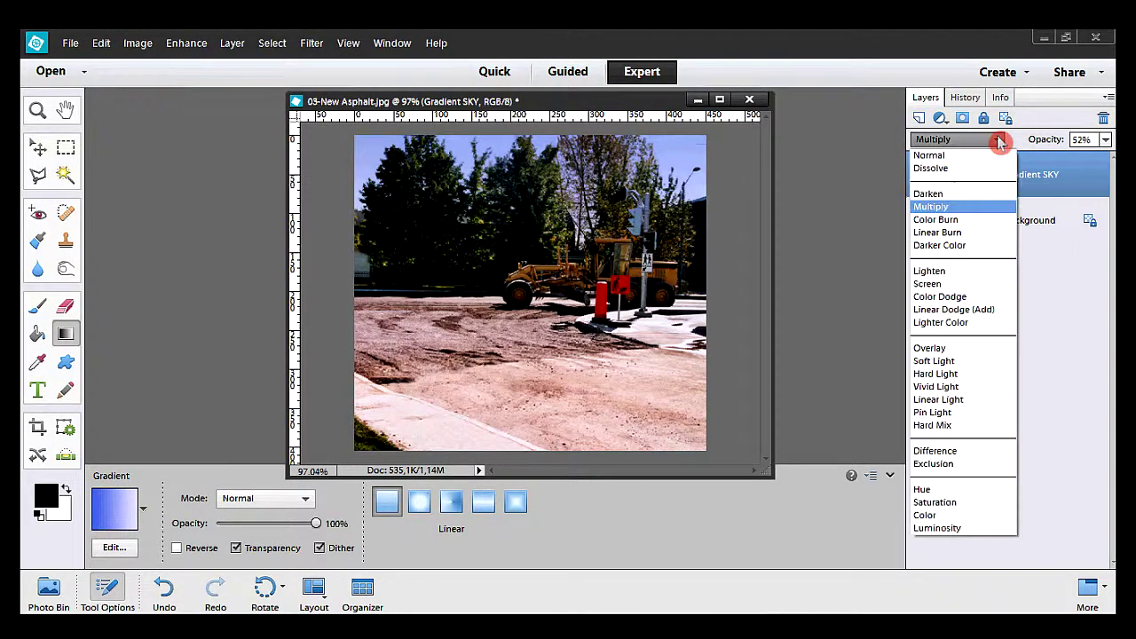
pyautogui.click(971, 205)
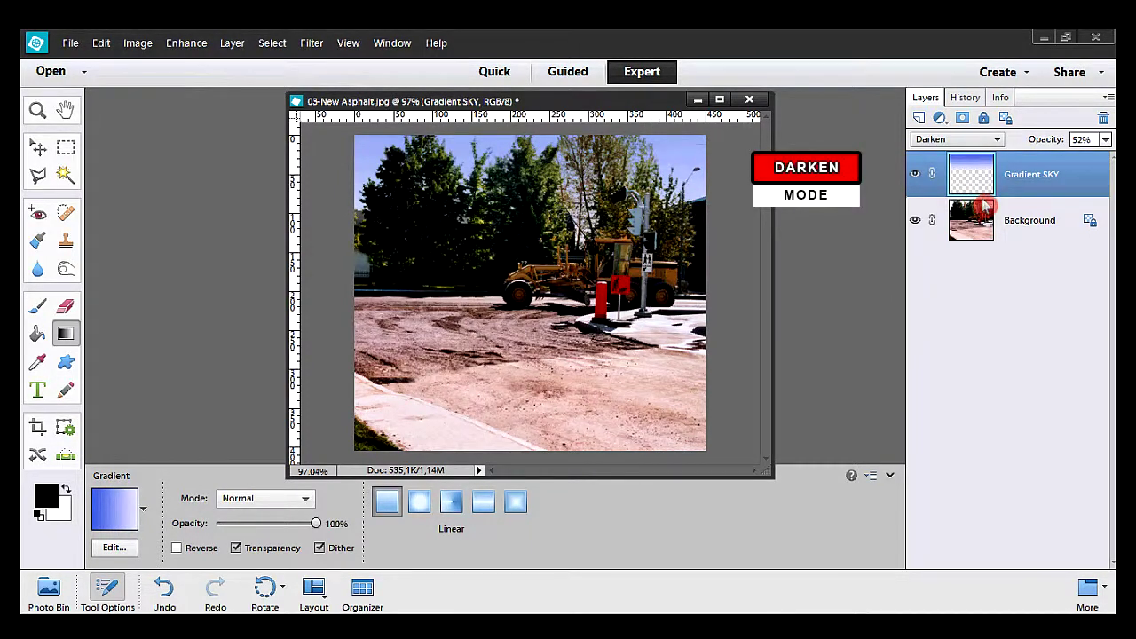
pyautogui.click(1105, 140)
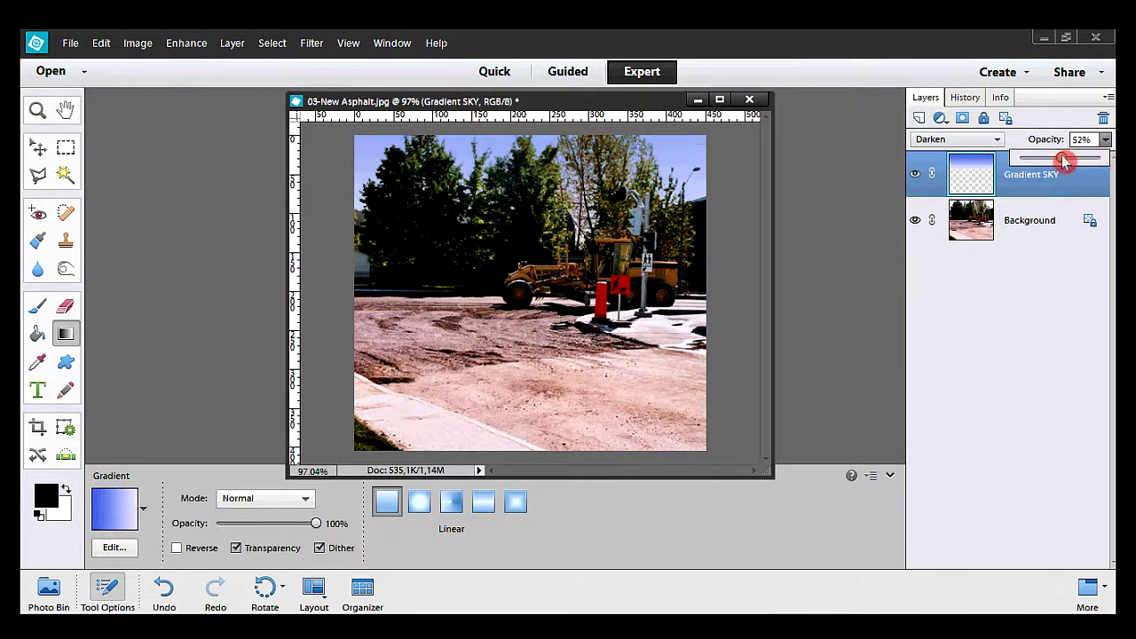
pyautogui.moveTo(1062, 160)
pyautogui.mouseDown()
pyautogui.moveTo(1053, 163)
pyautogui.moveTo(1095, 160)
pyautogui.moveTo(1049, 164)
pyautogui.moveTo(1065, 161)
pyautogui.mouseUp()
pyautogui.click(1043, 273)
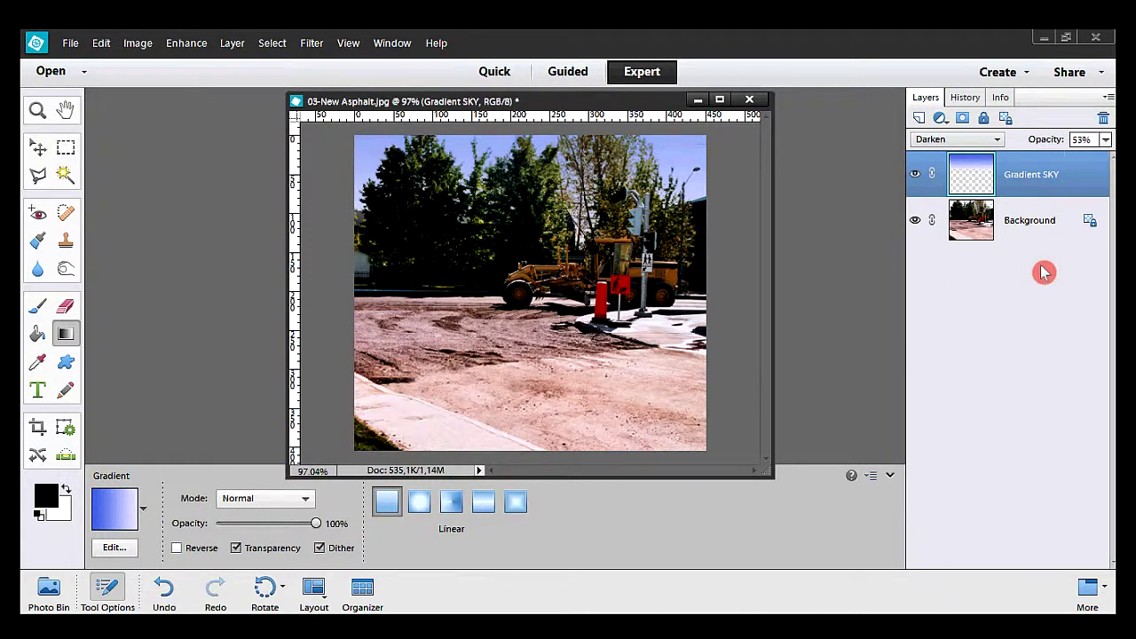
pyautogui.click(1000, 143)
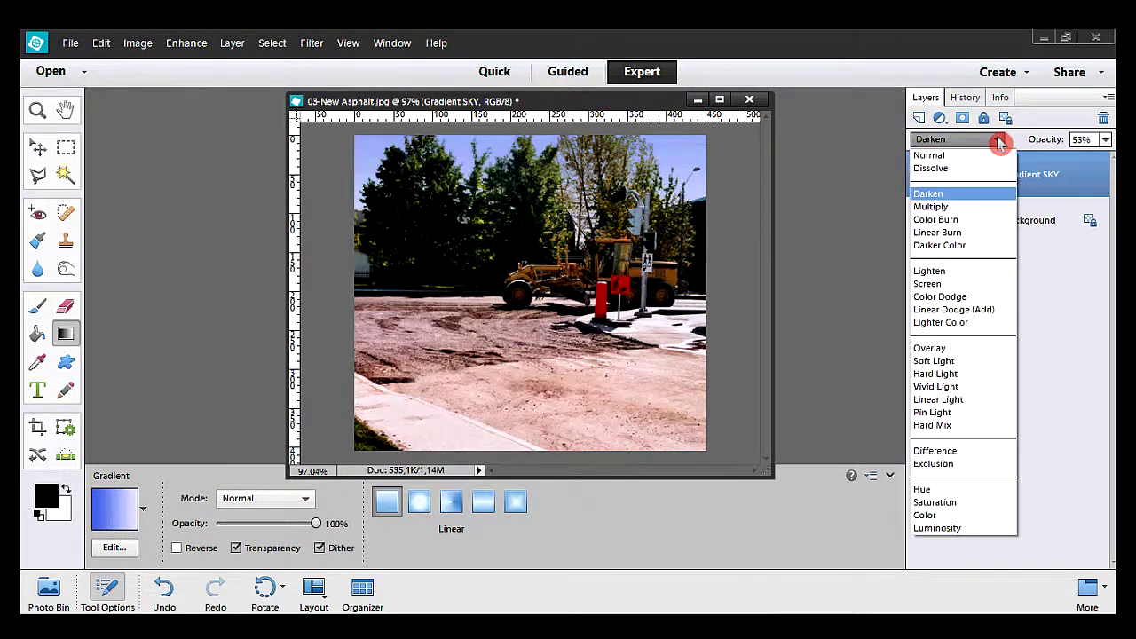
pyautogui.click(976, 207)
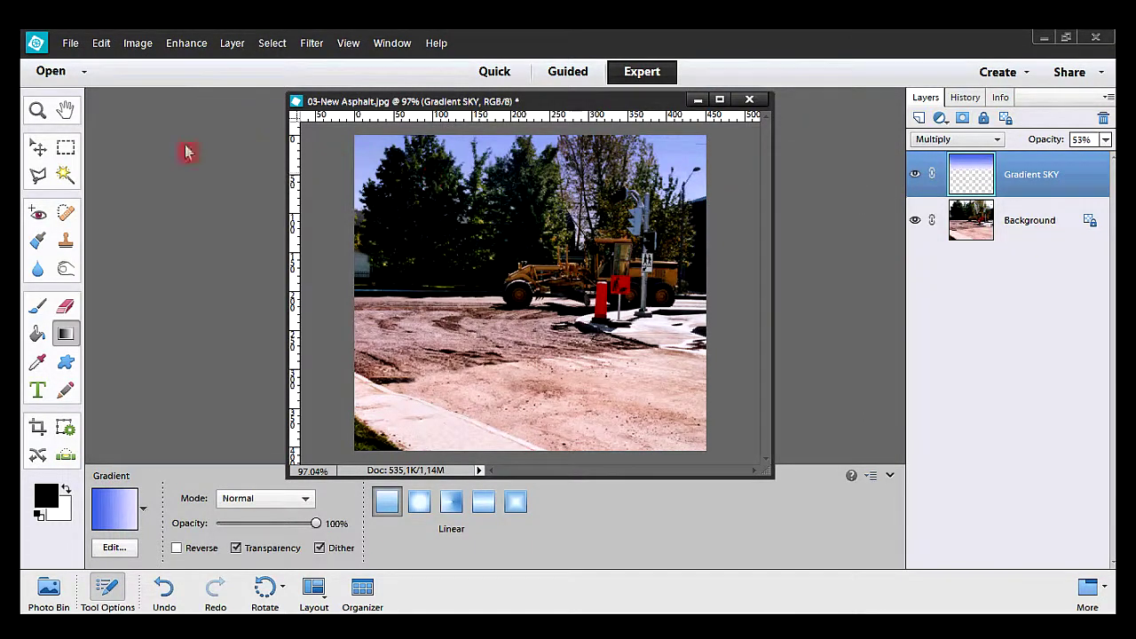
# Zoom in on the trees above the grader and widen the window to show more sky
pyautogui.click(37, 110)
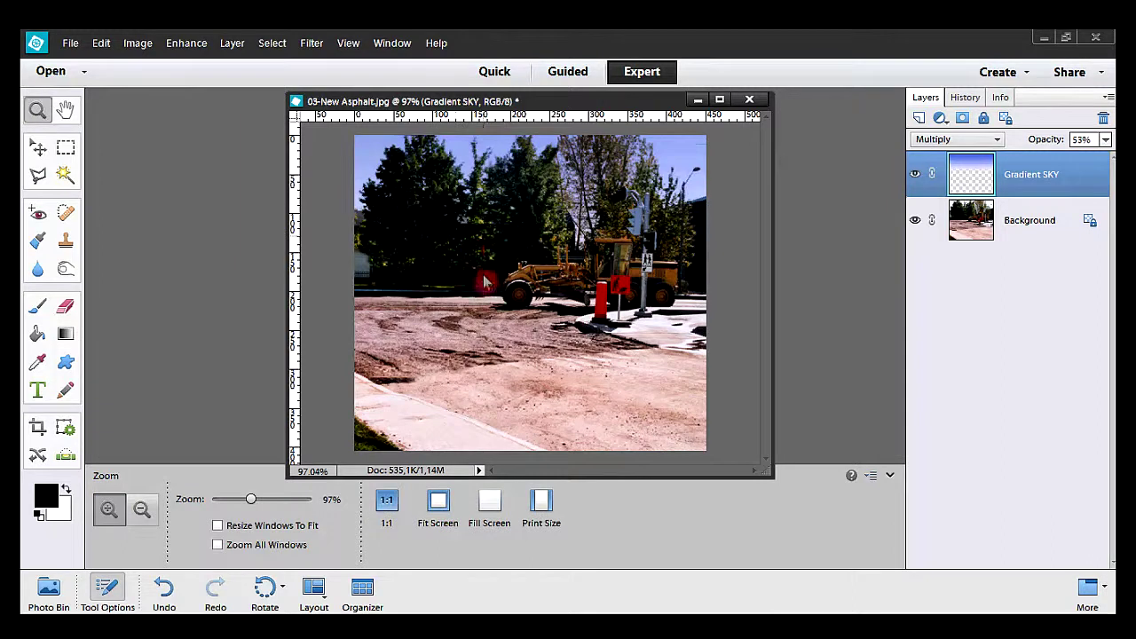
pyautogui.moveTo(484, 275); pyautogui.dragTo(671, 133)
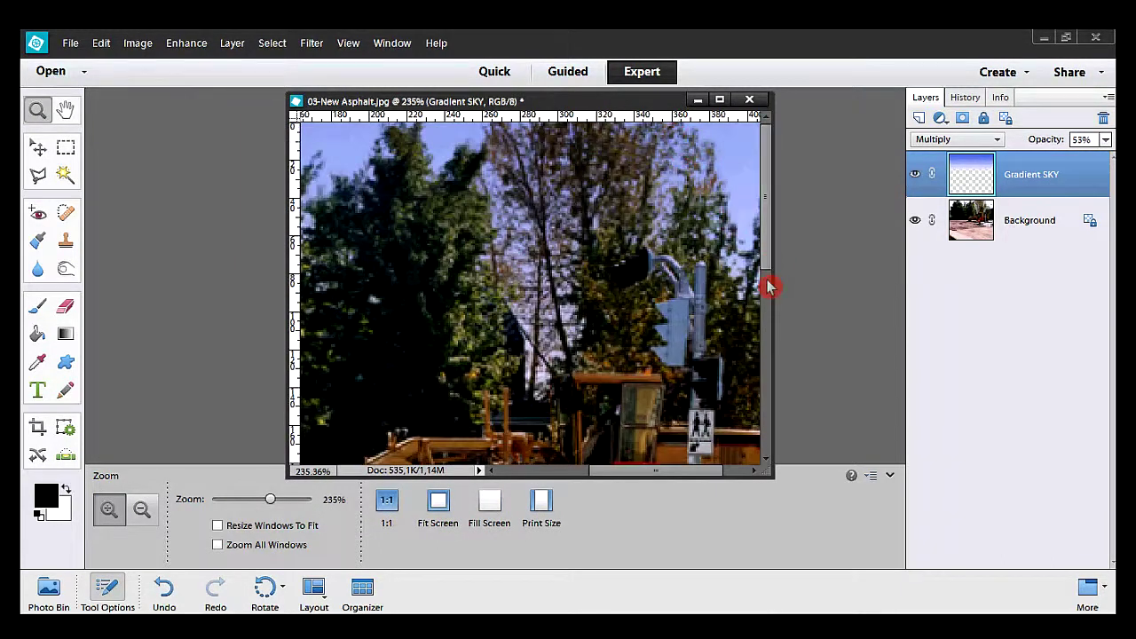
pyautogui.moveTo(775, 293); pyautogui.dragTo(875, 281)
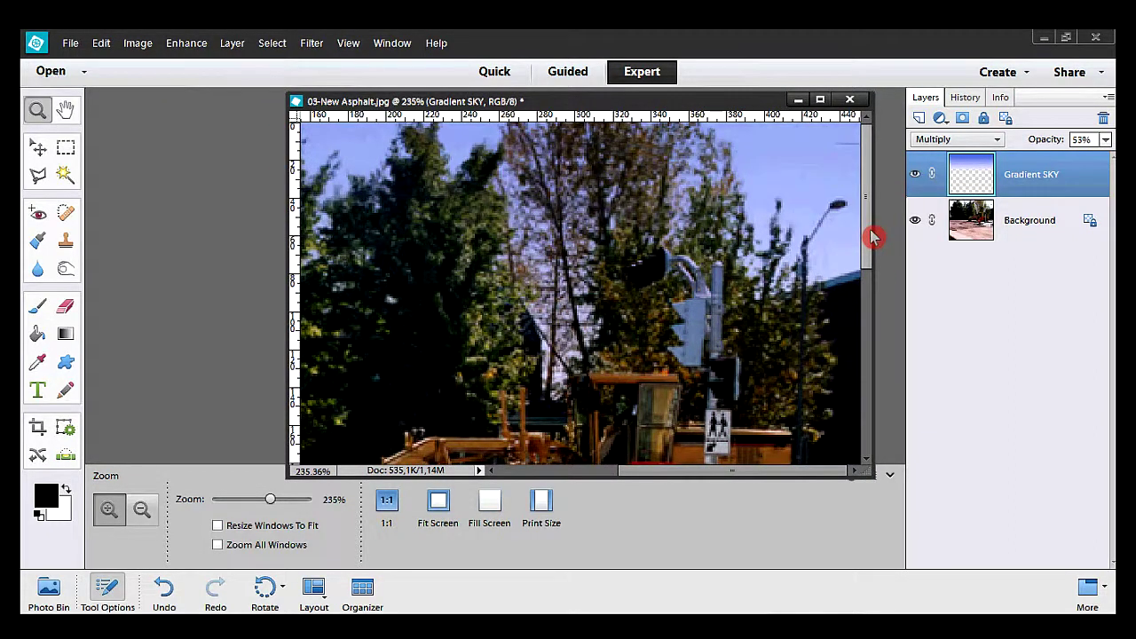
pyautogui.moveTo(872, 237)
pyautogui.mouseDown()
pyautogui.moveTo(868, 276)
pyautogui.moveTo(869, 251)
pyautogui.mouseUp()
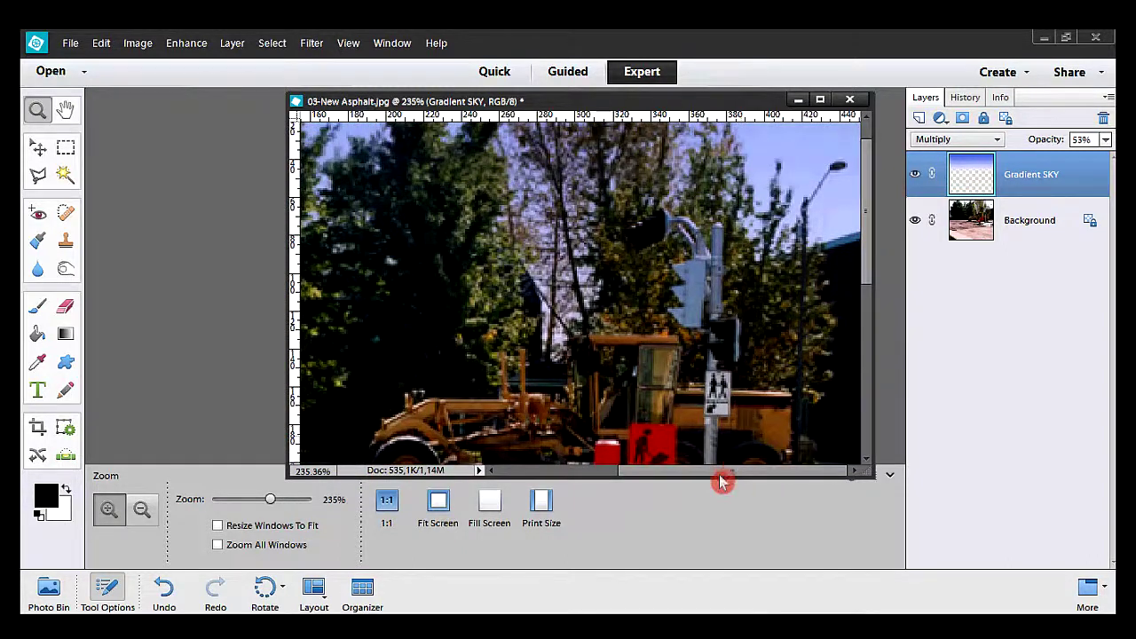
pyautogui.moveTo(710, 479)
pyautogui.mouseDown()
pyautogui.moveTo(520, 476)
pyautogui.moveTo(690, 474)
pyautogui.mouseUp()
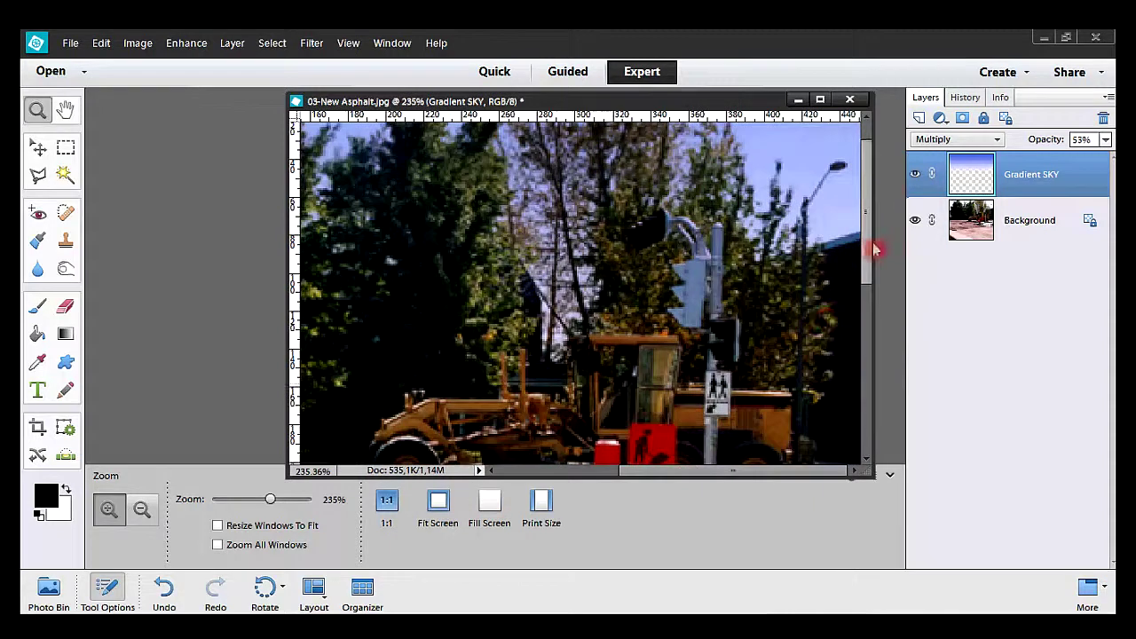
pyautogui.moveTo(869, 251); pyautogui.dragTo(869, 229)
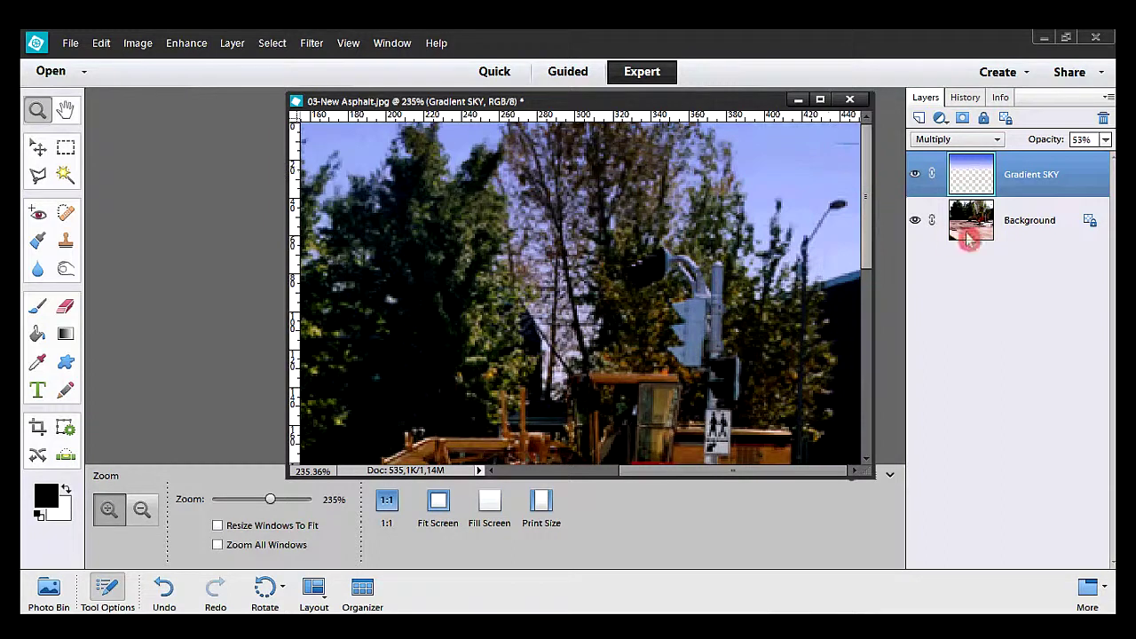
# Lower the Gradient SKY layer's opacity to 39% and fit the whole photo in the window
pyautogui.click(1018, 224)
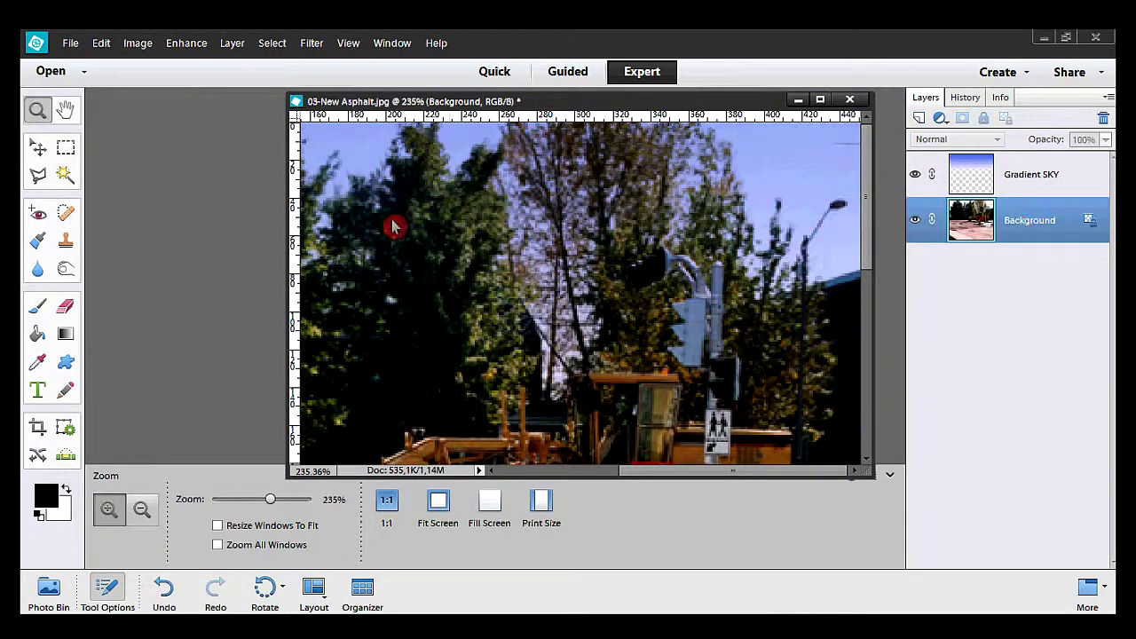
pyautogui.click(66, 242)
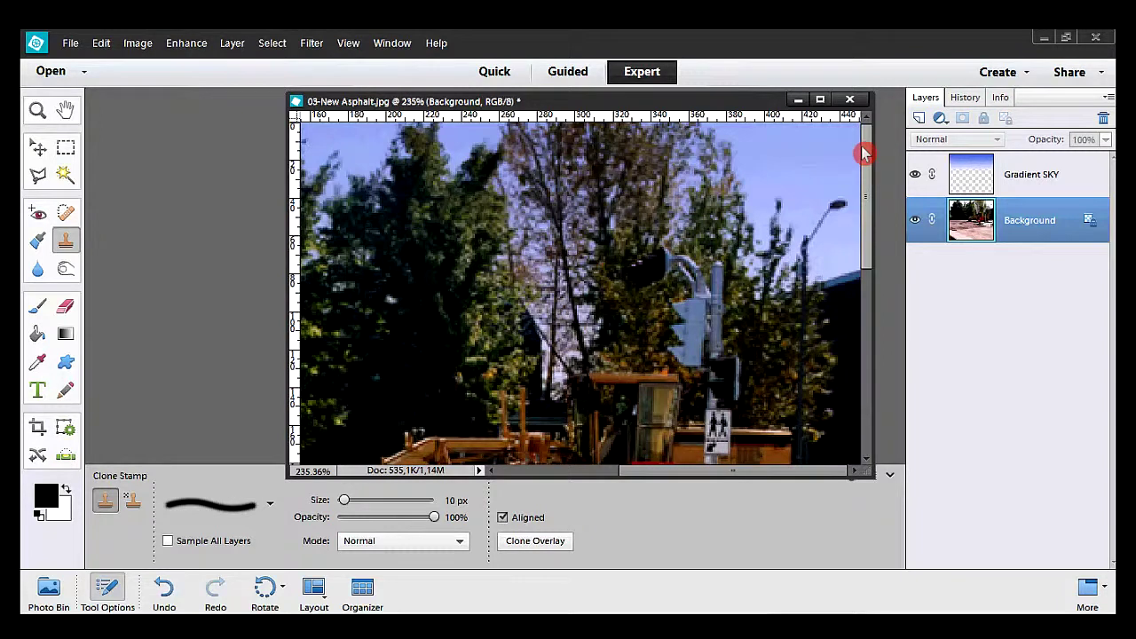
pyautogui.click(1027, 178)
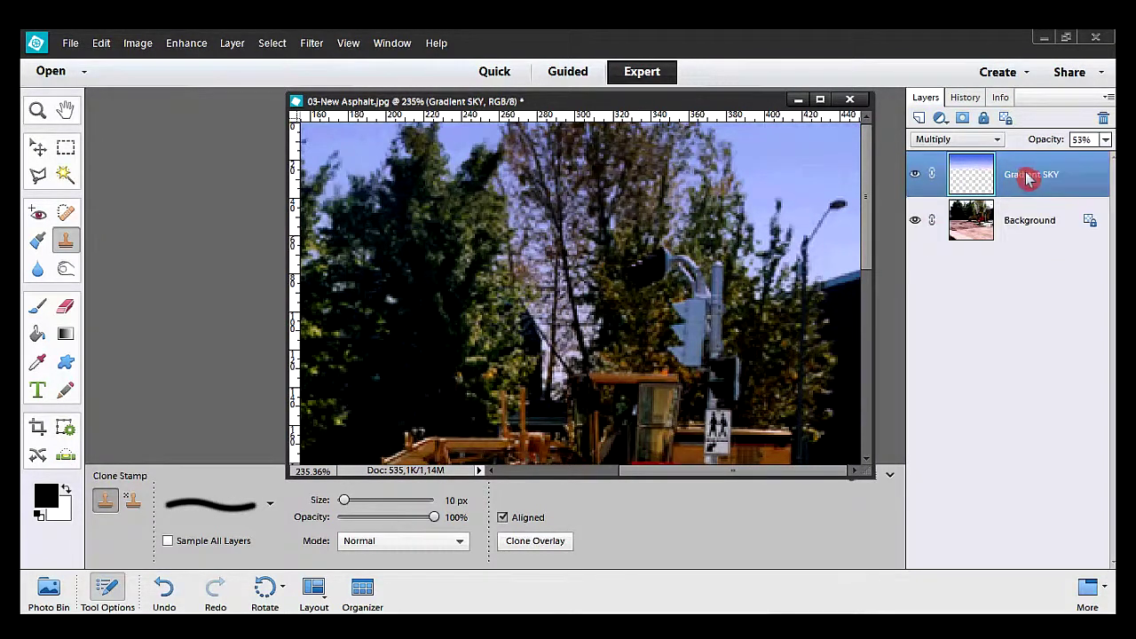
pyautogui.click(1105, 139)
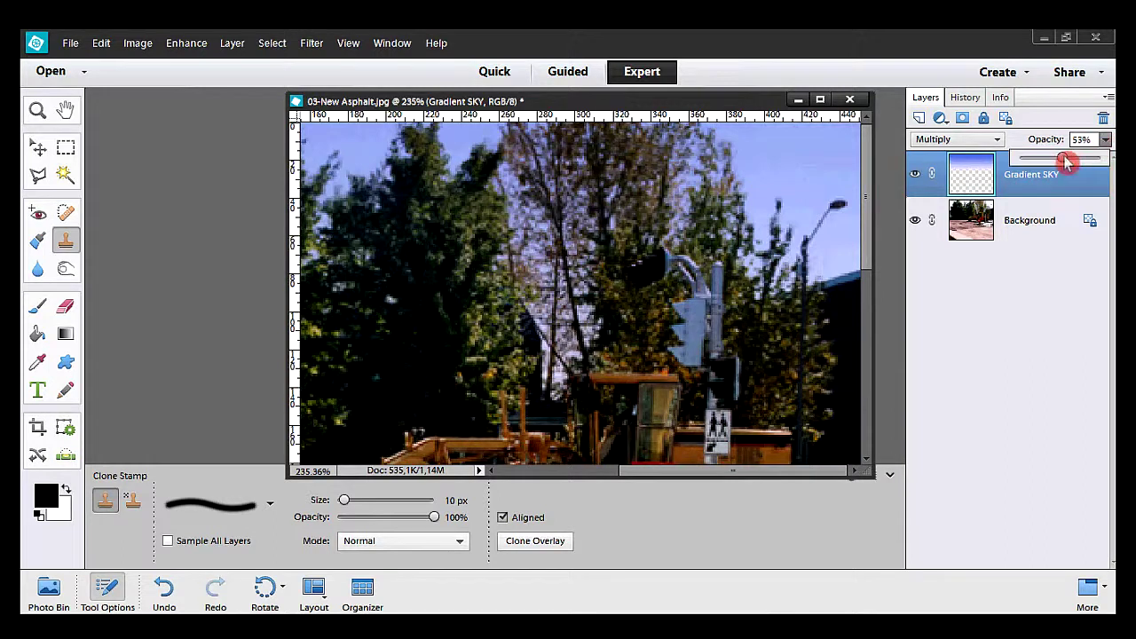
pyautogui.moveTo(1066, 160); pyautogui.dragTo(1054, 160)
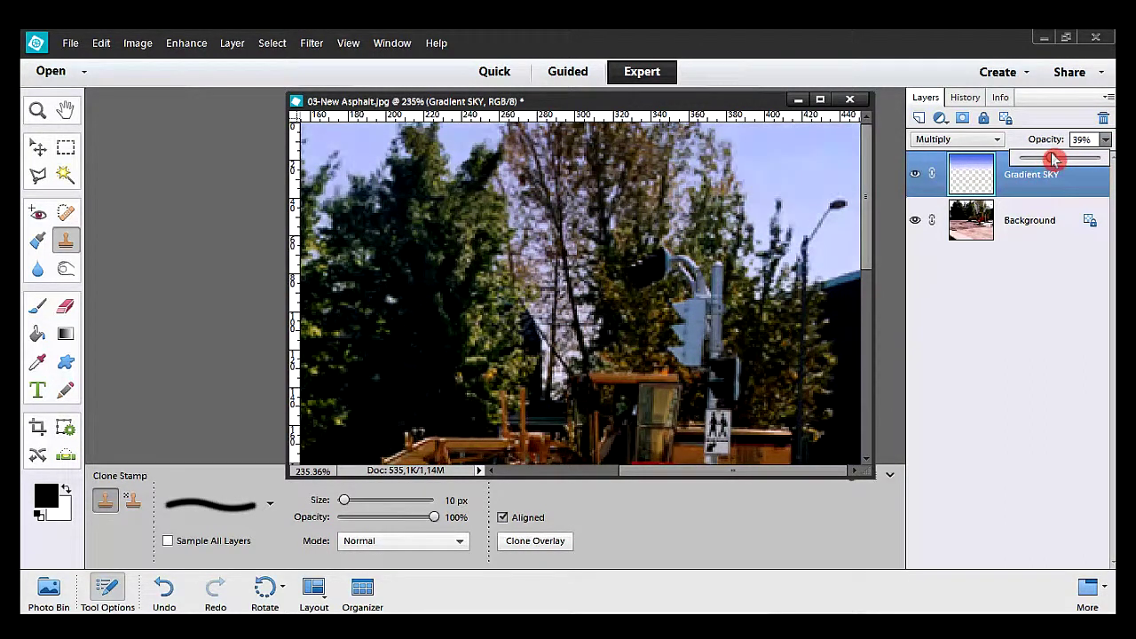
pyautogui.click(1047, 265)
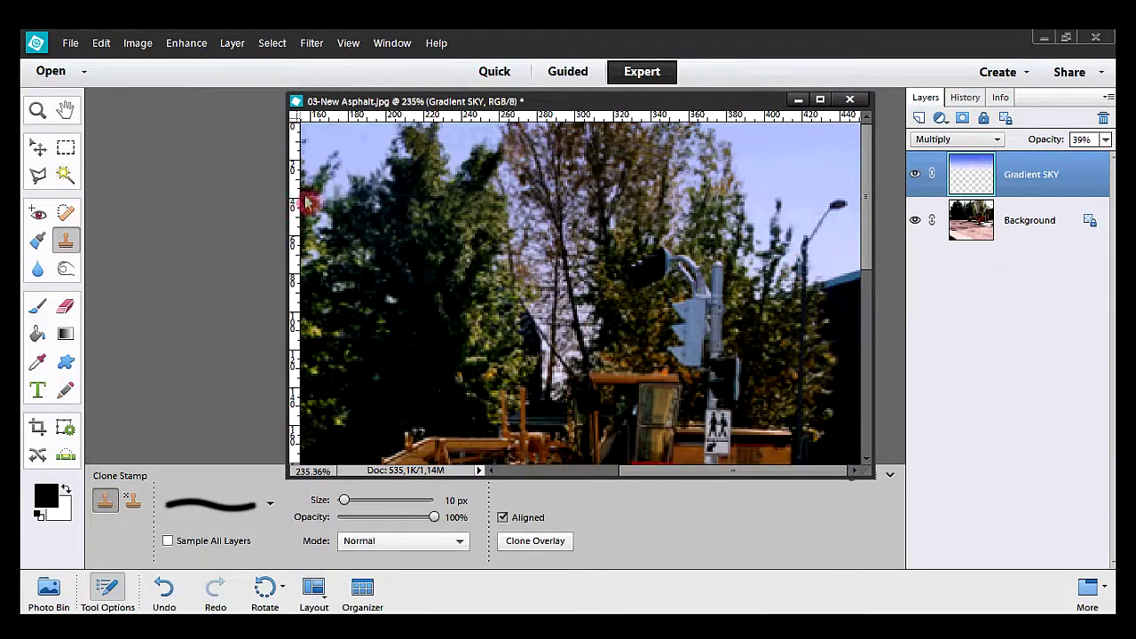
pyautogui.doubleClick(58, 111)
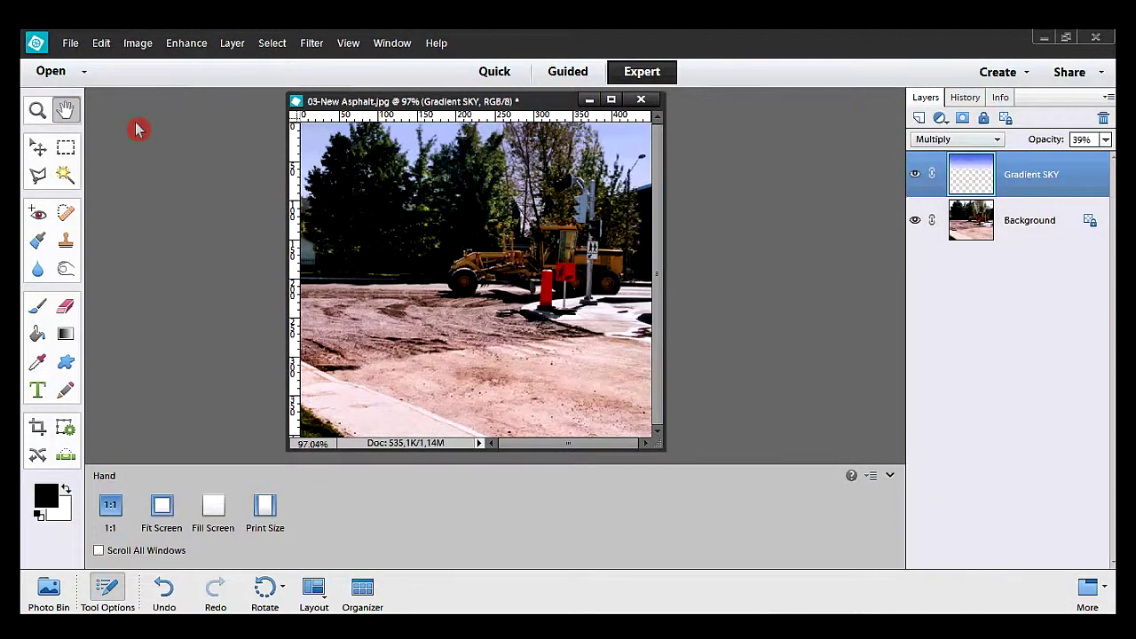
# Open the File menu
pyautogui.click(72, 44)
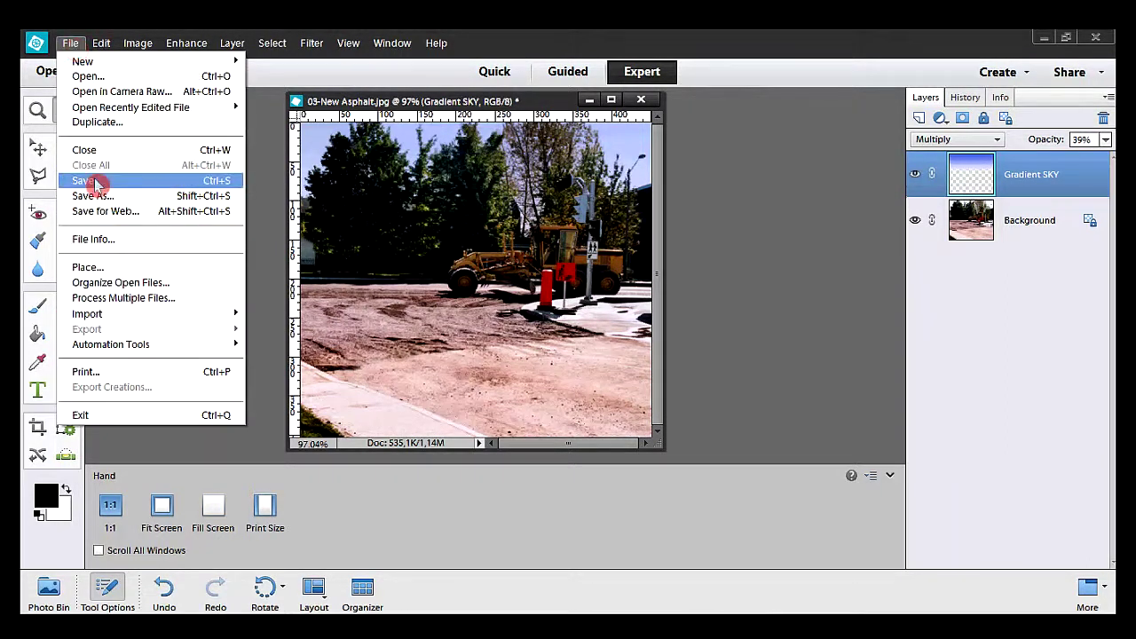
# Save the image as the layered Photoshop file 03-New Asphalt_OKAY.psd
pyautogui.click(94, 200)
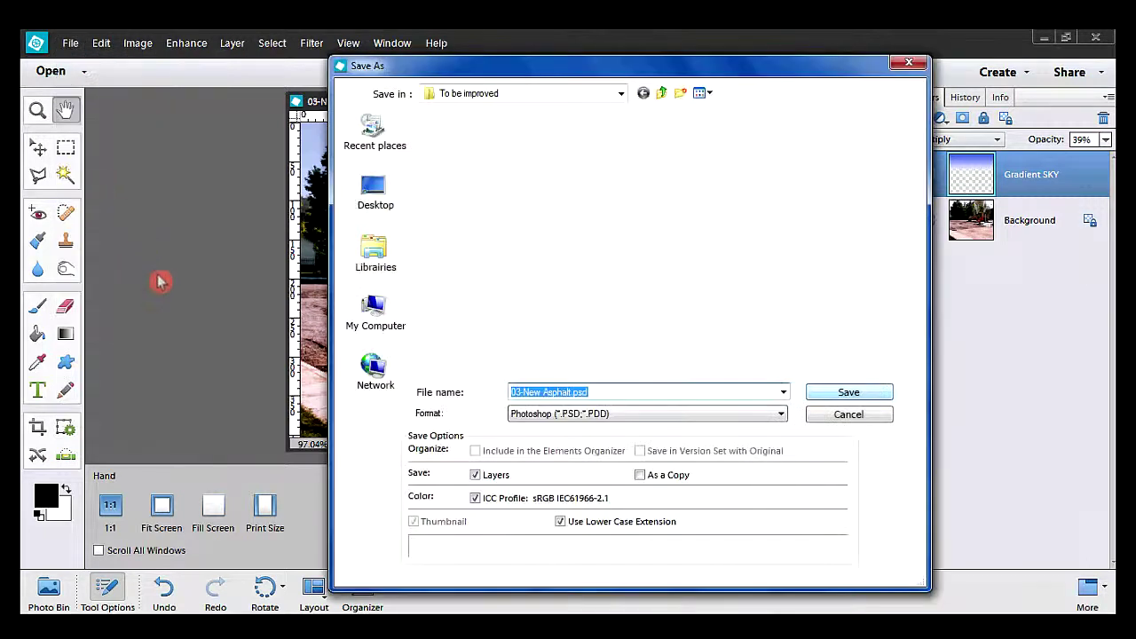
pyautogui.click(572, 395)
pyautogui.write('_OKAY')
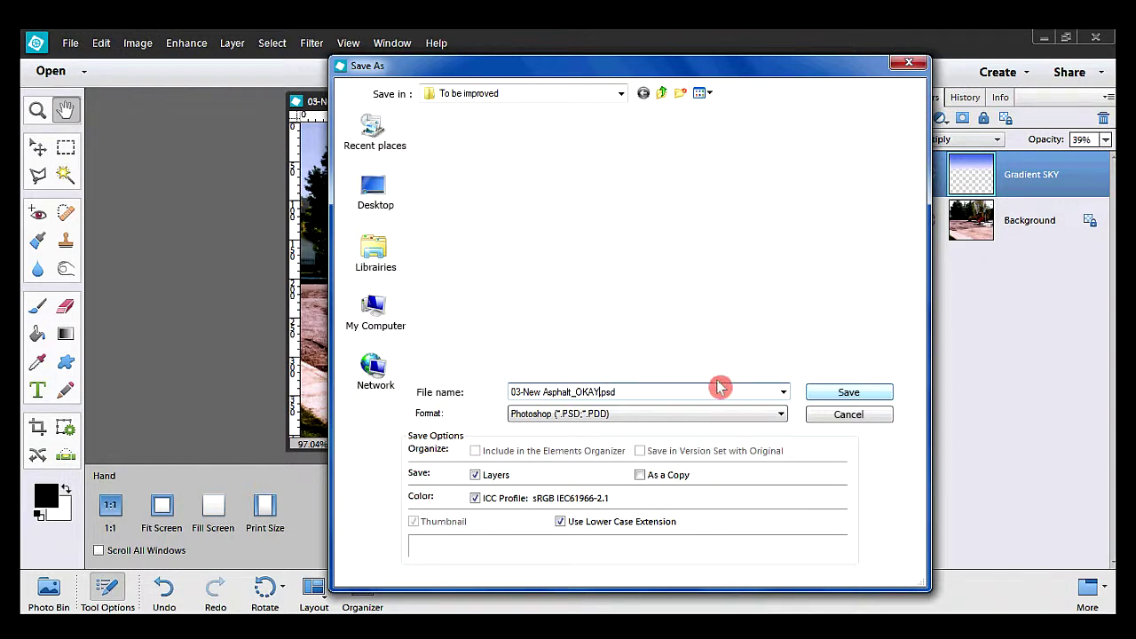
pyautogui.click(874, 392)
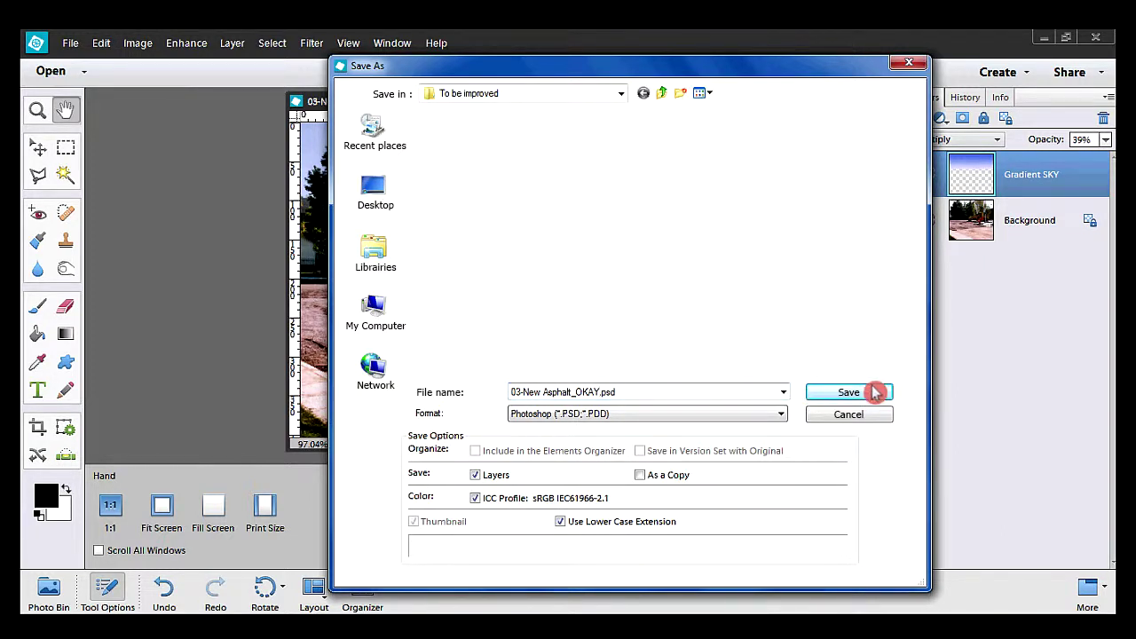
# Save a quality-12 JPEG copy named 03-New Asphalt_OKAY.jpg
pyautogui.click(69, 49)
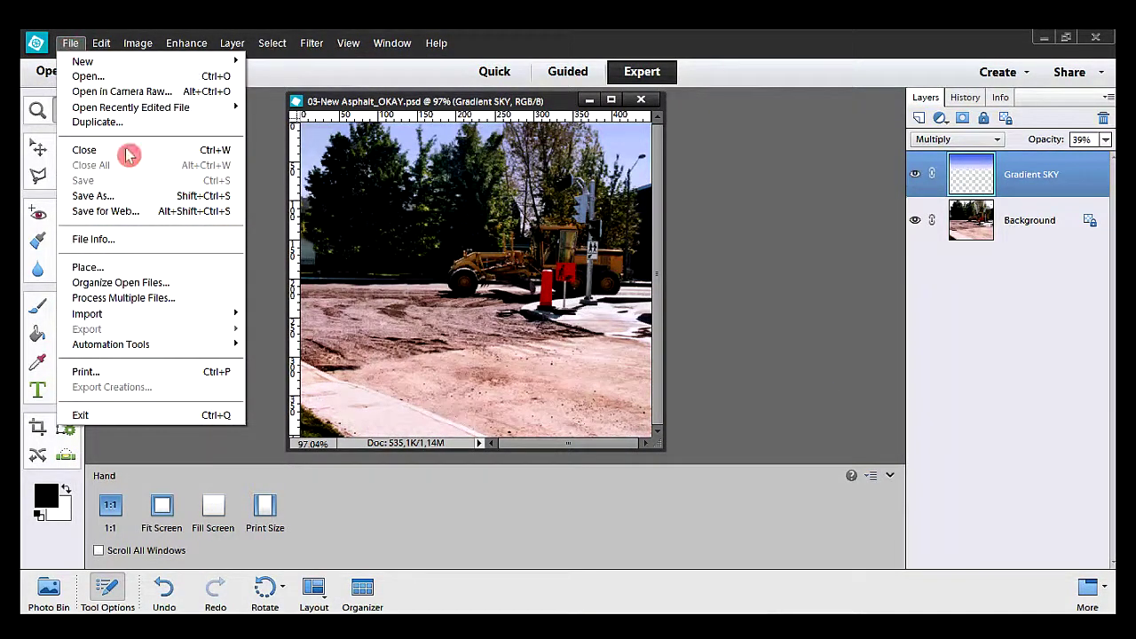
pyautogui.click(129, 197)
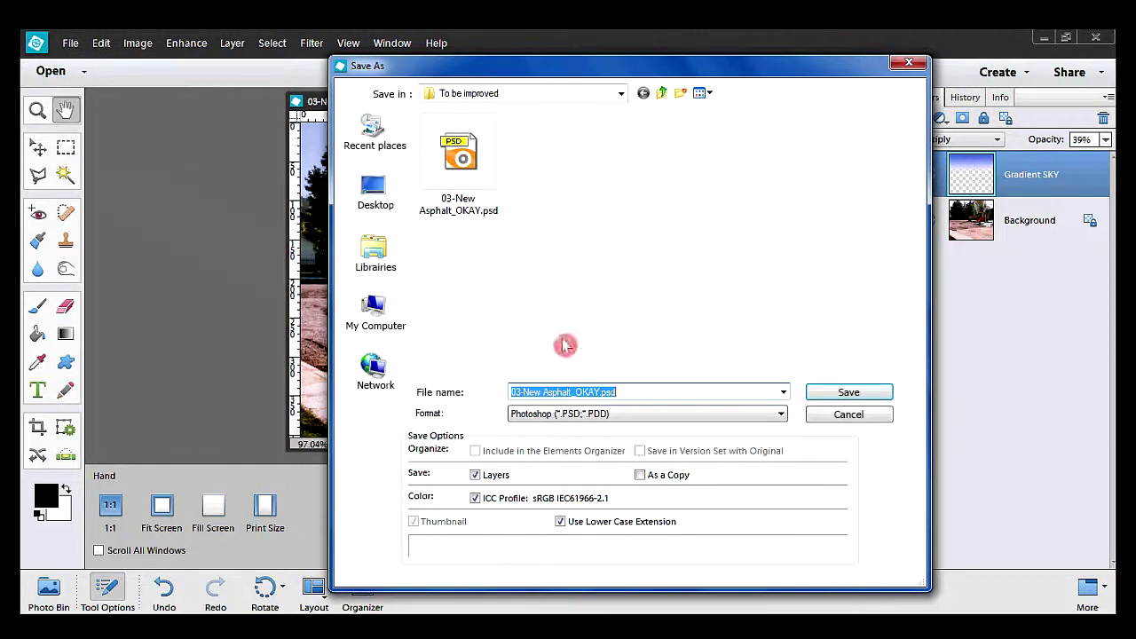
pyautogui.click(780, 415)
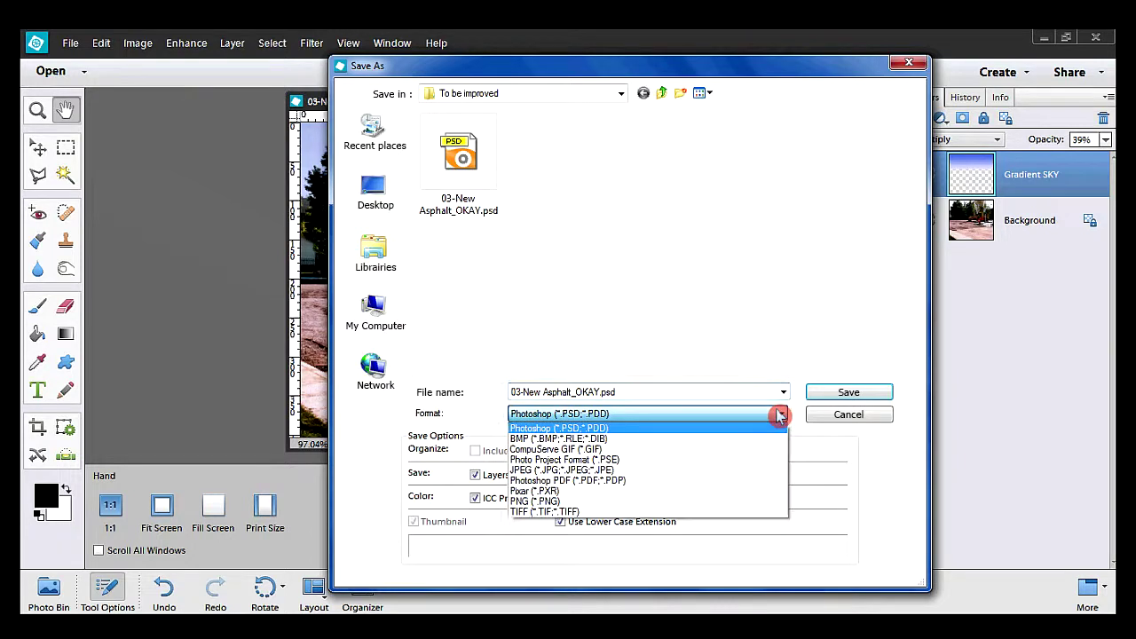
pyautogui.click(720, 472)
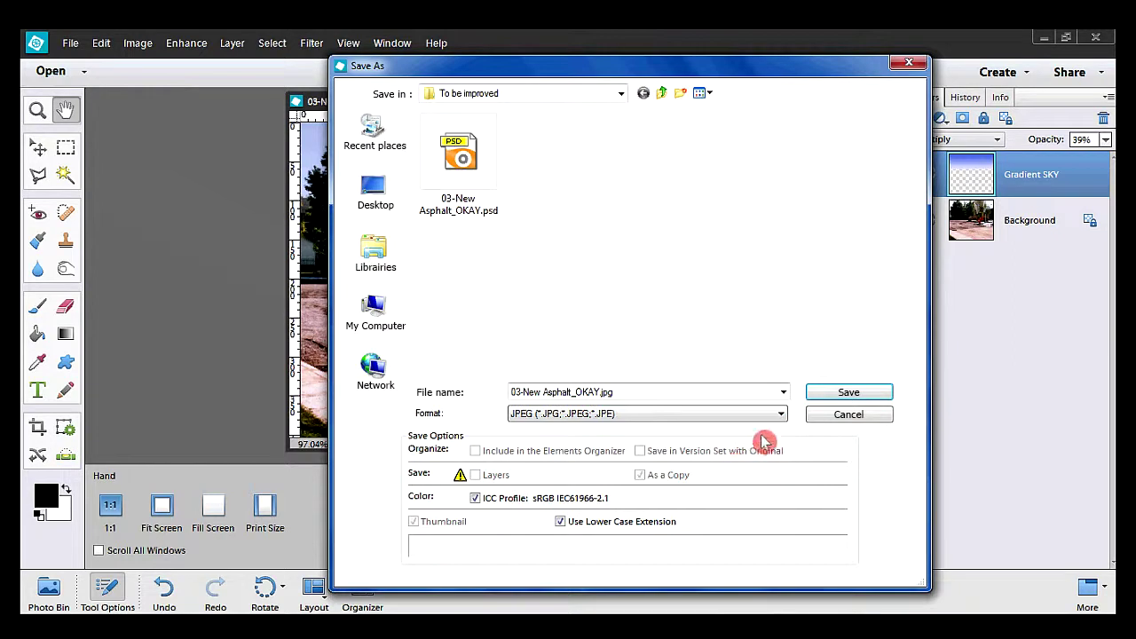
pyautogui.click(876, 394)
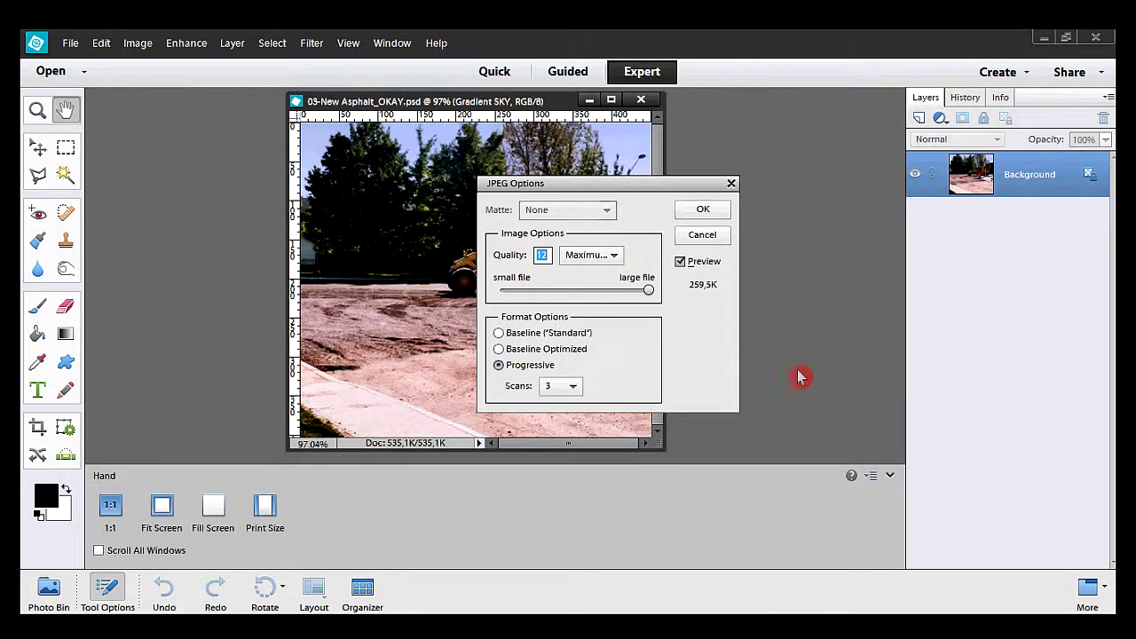
pyautogui.click(703, 210)
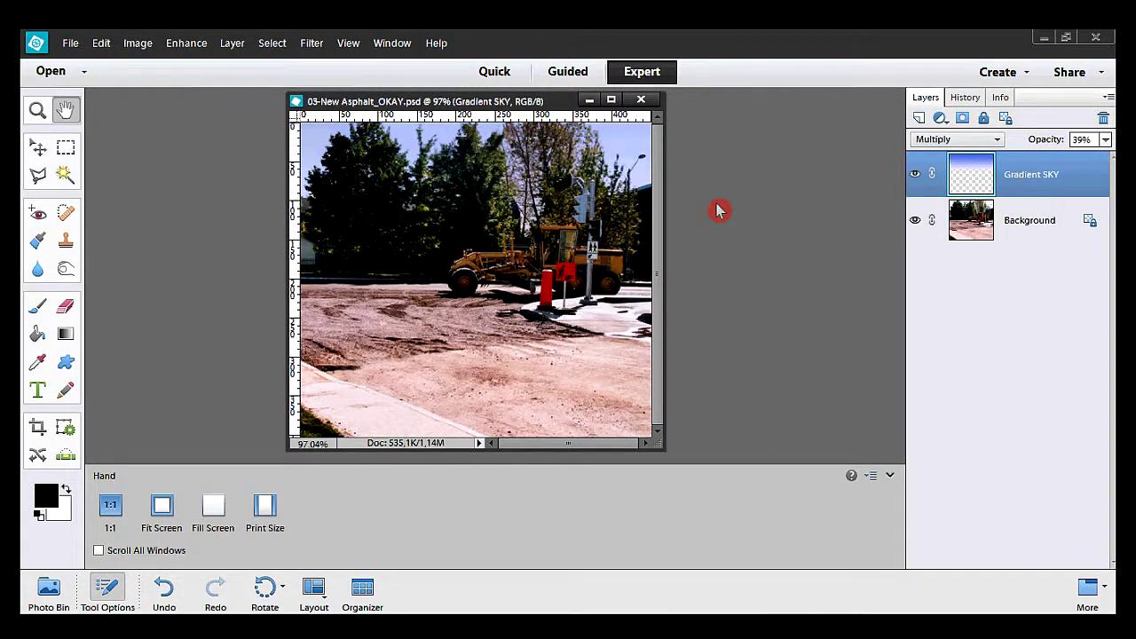
pyautogui.click(70, 43)
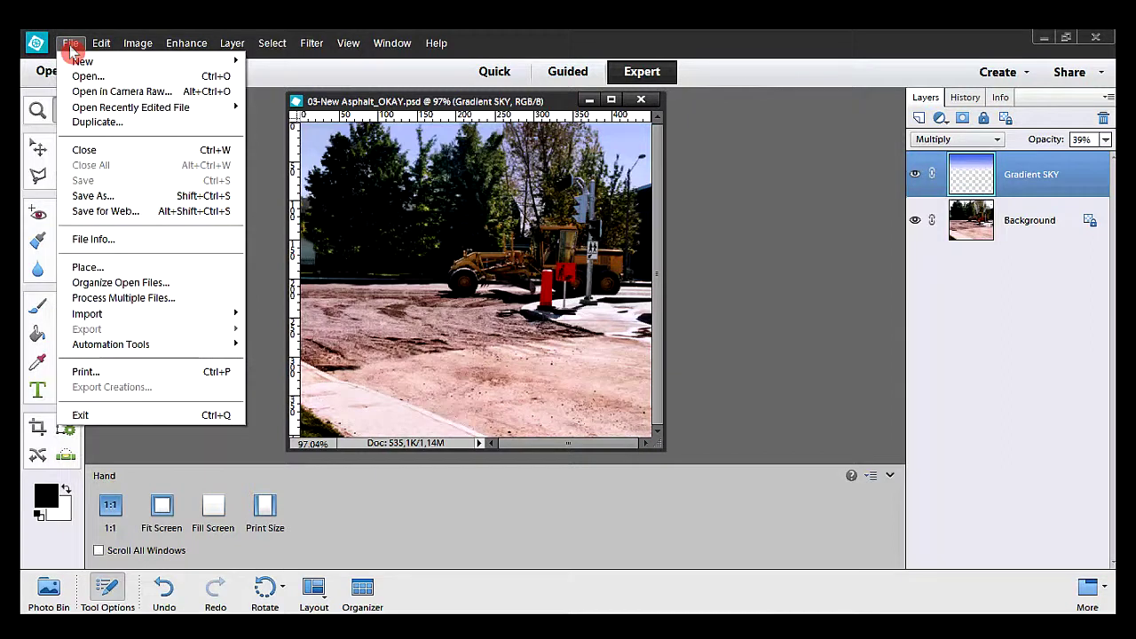
# Open 03-New Asphalt_OKAY.jpg and place the PSD window beside it
pyautogui.click(91, 77)
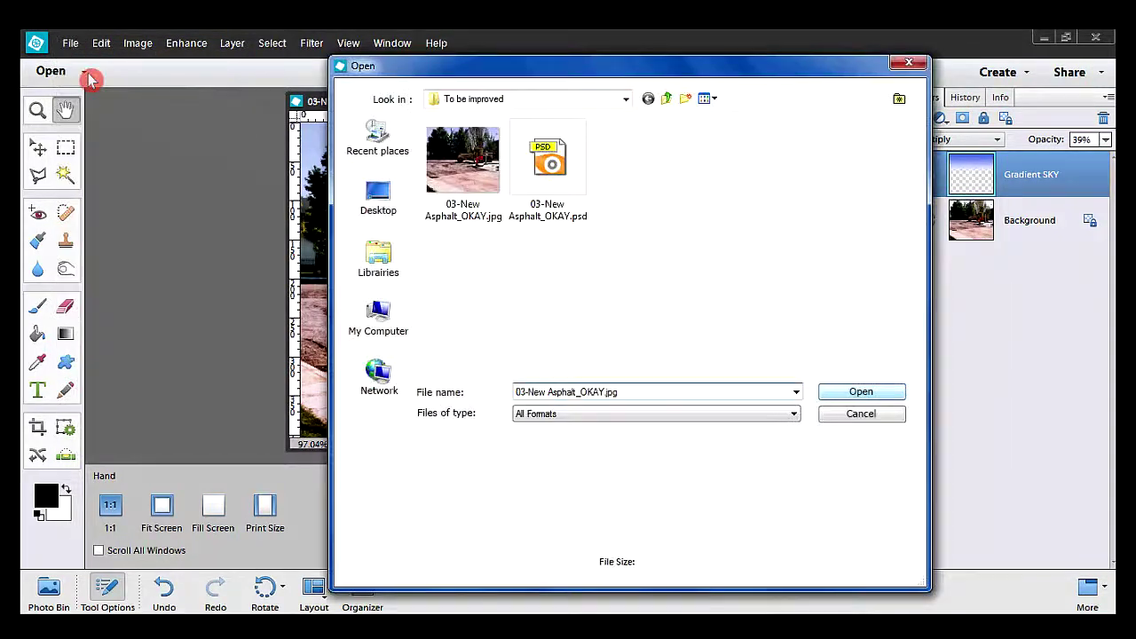
pyautogui.click(457, 180)
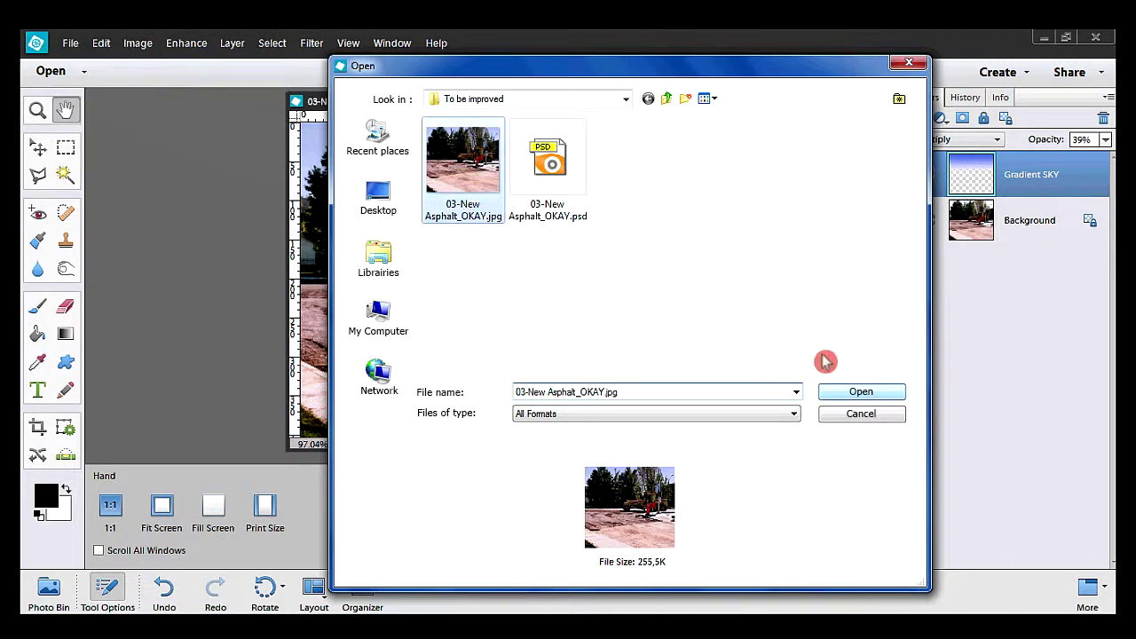
pyautogui.click(851, 390)
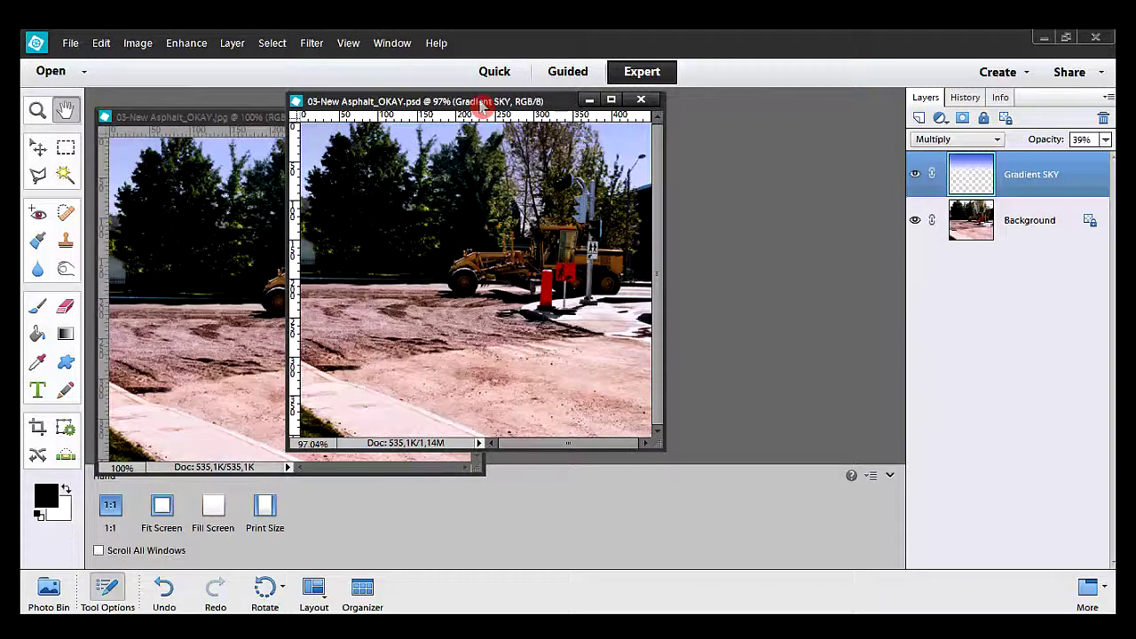
pyautogui.moveTo(491, 106); pyautogui.dragTo(697, 116)
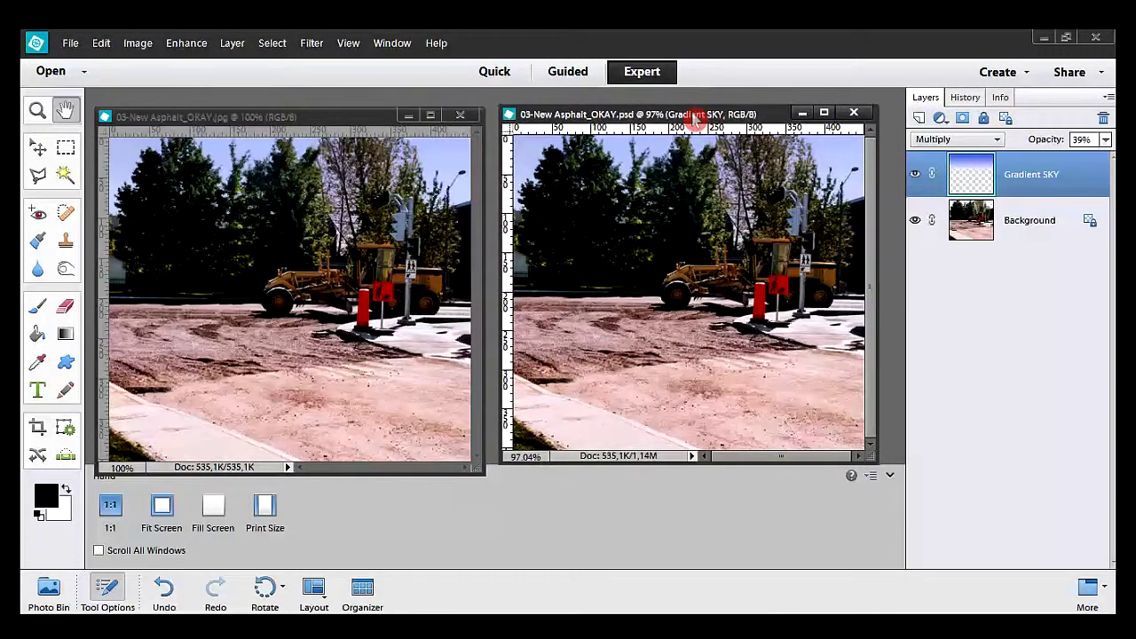
# Toggle the Gradient SKY layer off and on to compare, then close the JPEG
pyautogui.click(934, 218)
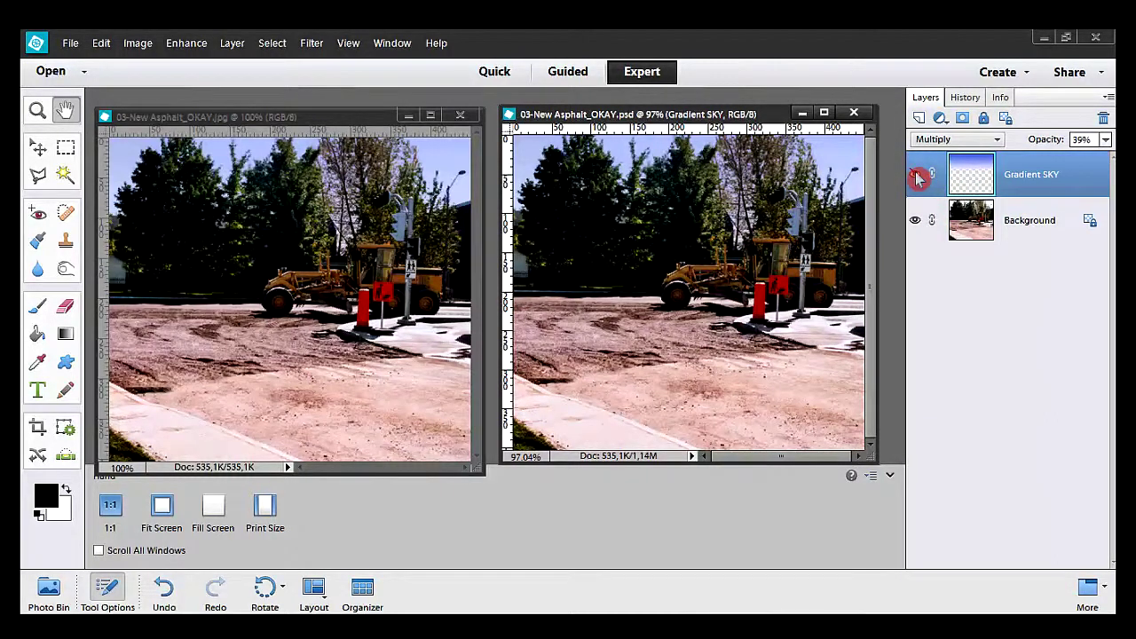
pyautogui.click(916, 176)
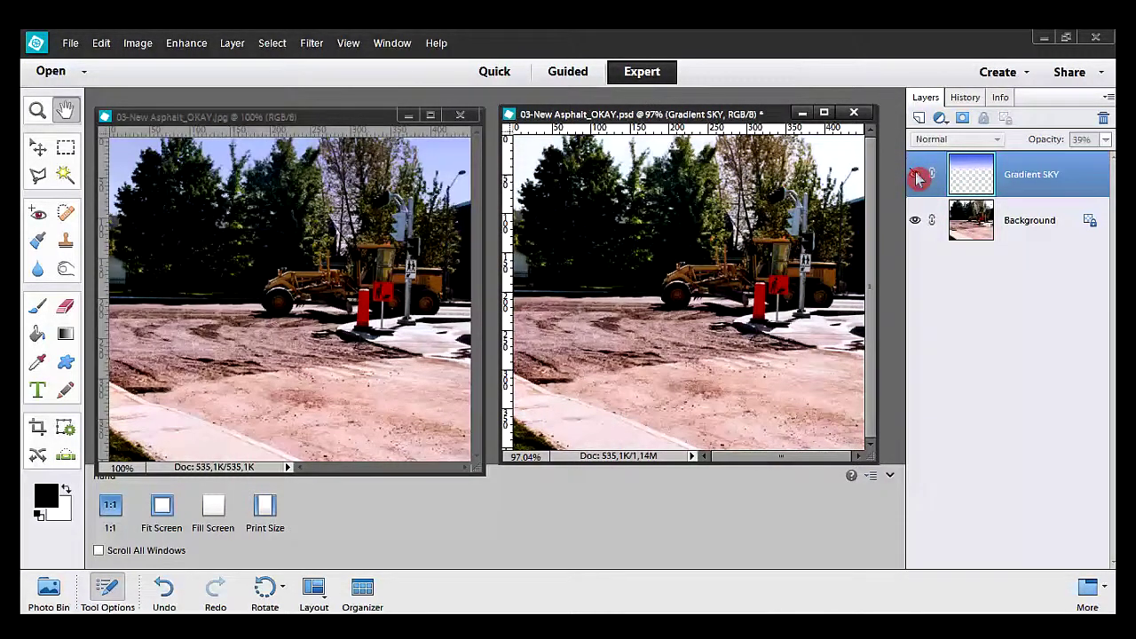
pyautogui.click(918, 177)
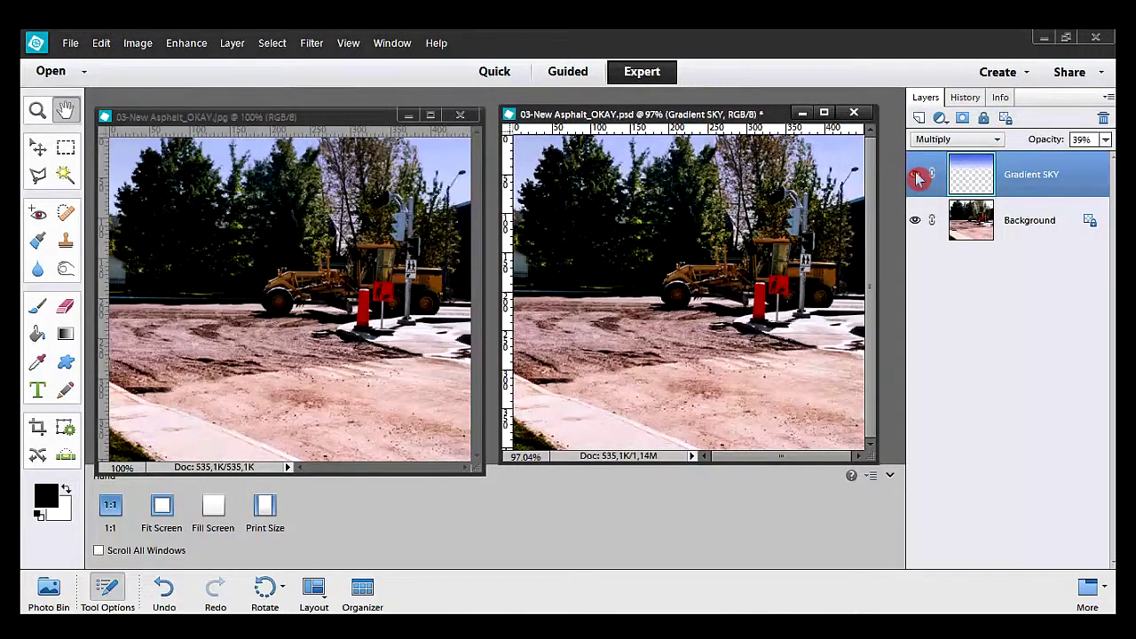
pyautogui.click(327, 120)
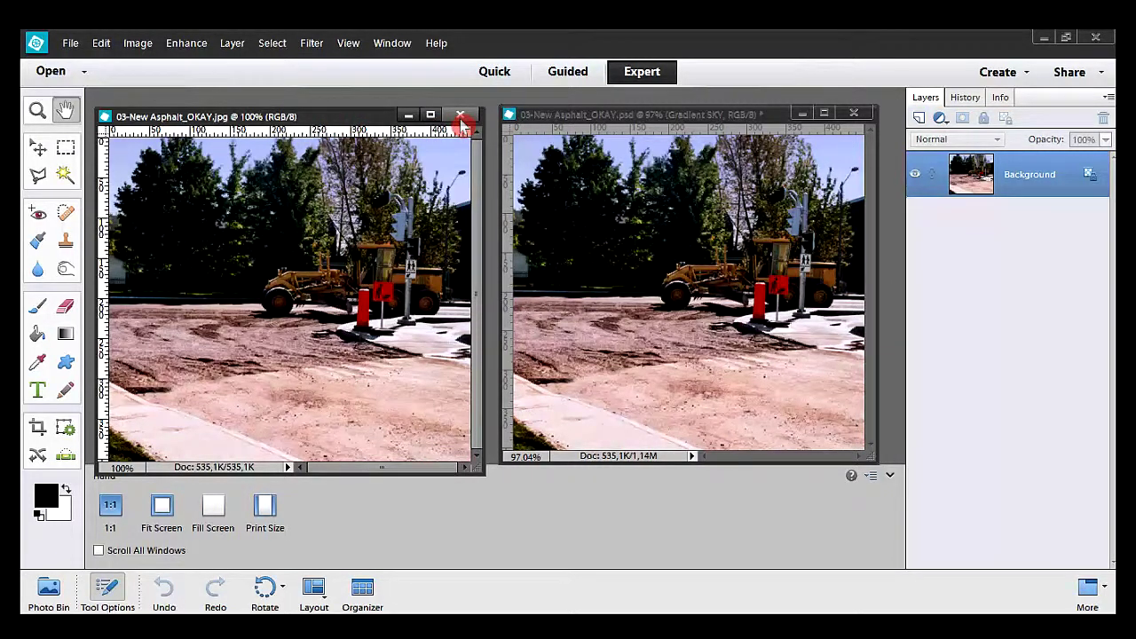
pyautogui.click(460, 121)
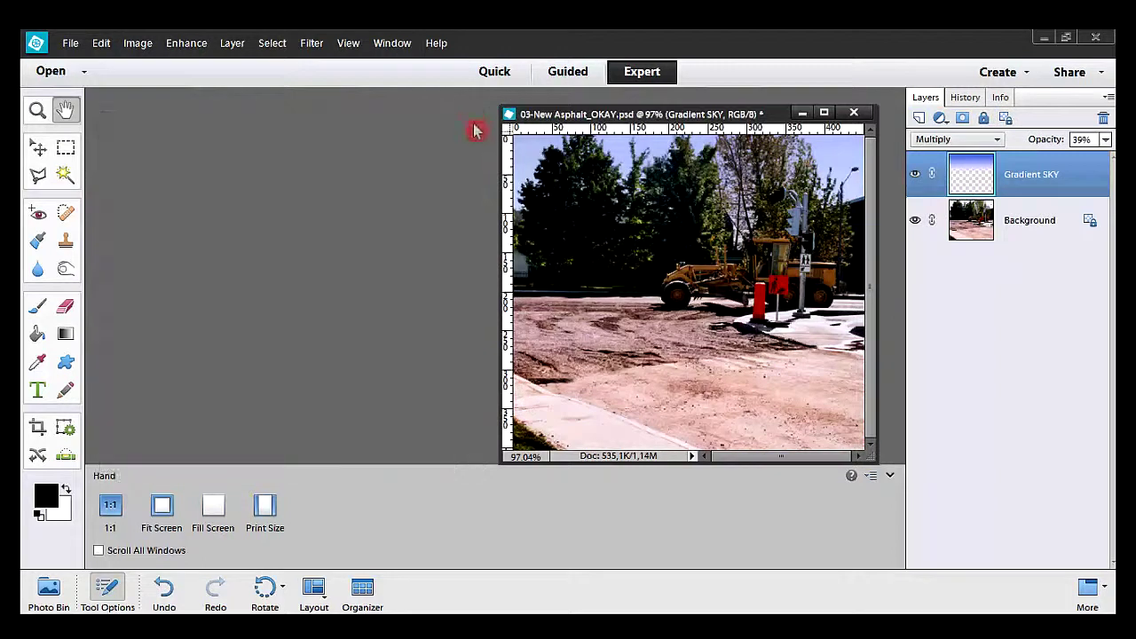